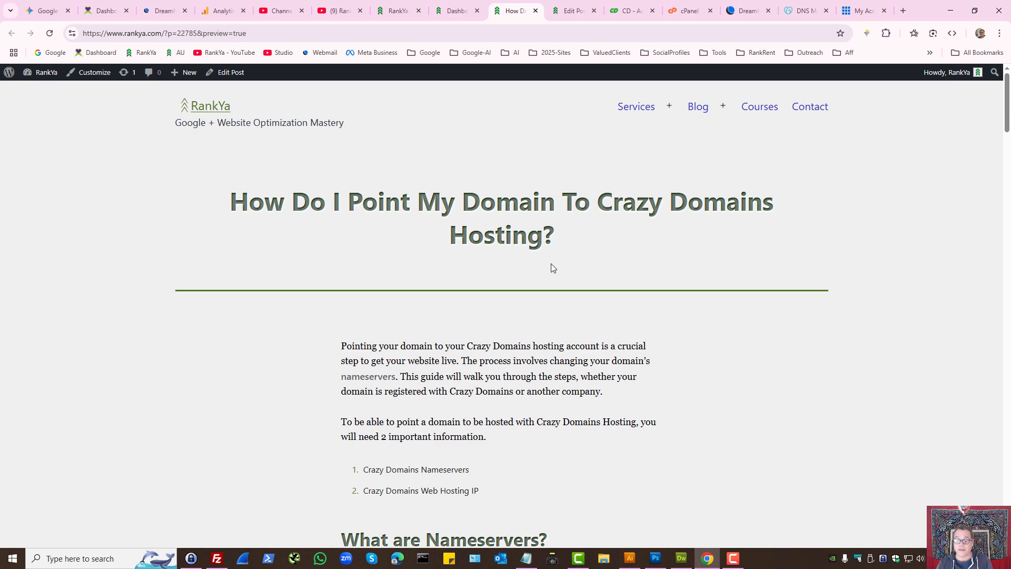
# Look over the introduction of the domain pointing guide and the product list on the Crazy Domains members dashboard
pyautogui.scroll(-3, 552, 268)
pyautogui.scroll(3, 550, 266)
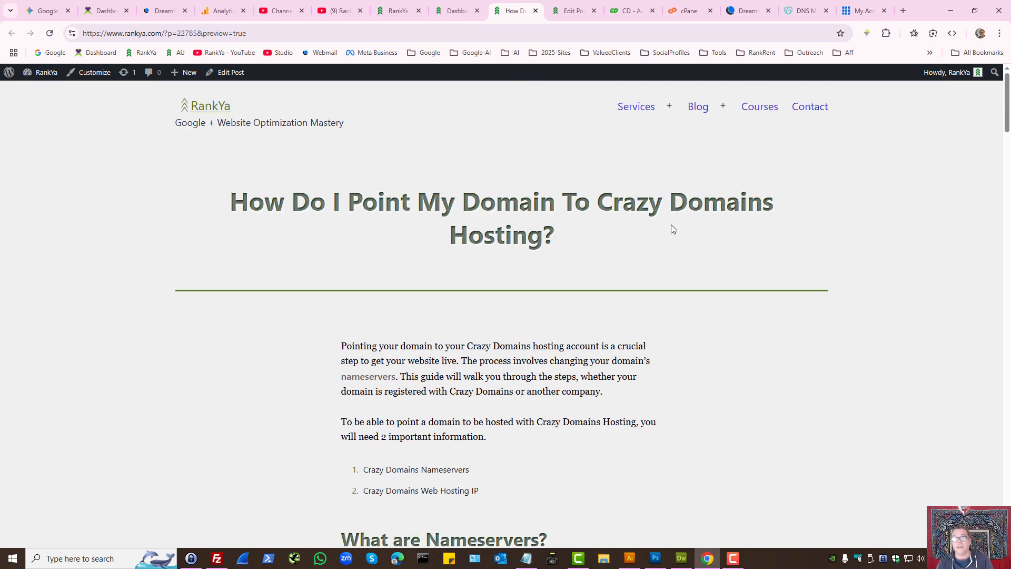
pyautogui.click(630, 10)
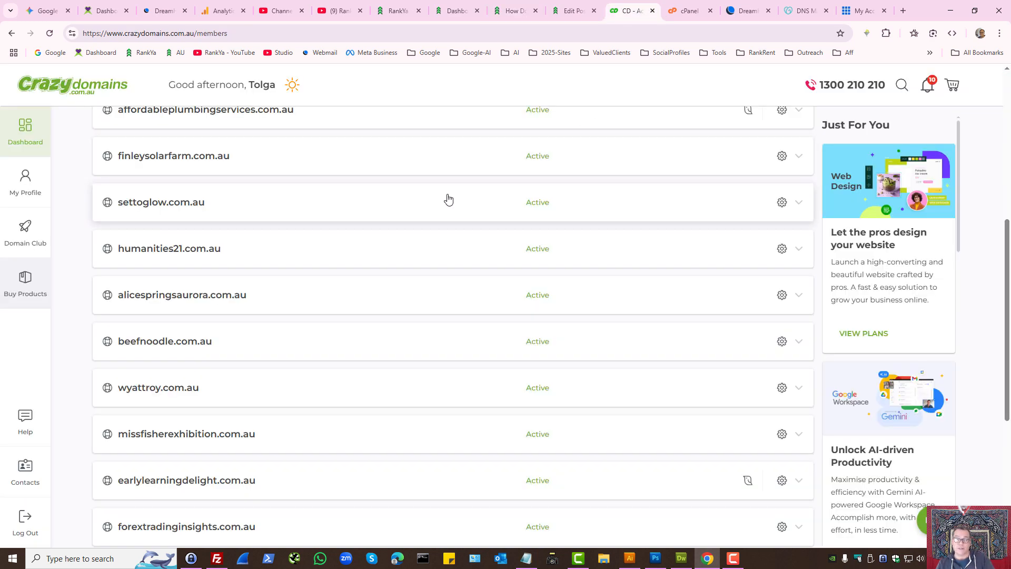
pyautogui.scroll(-3, 448, 376)
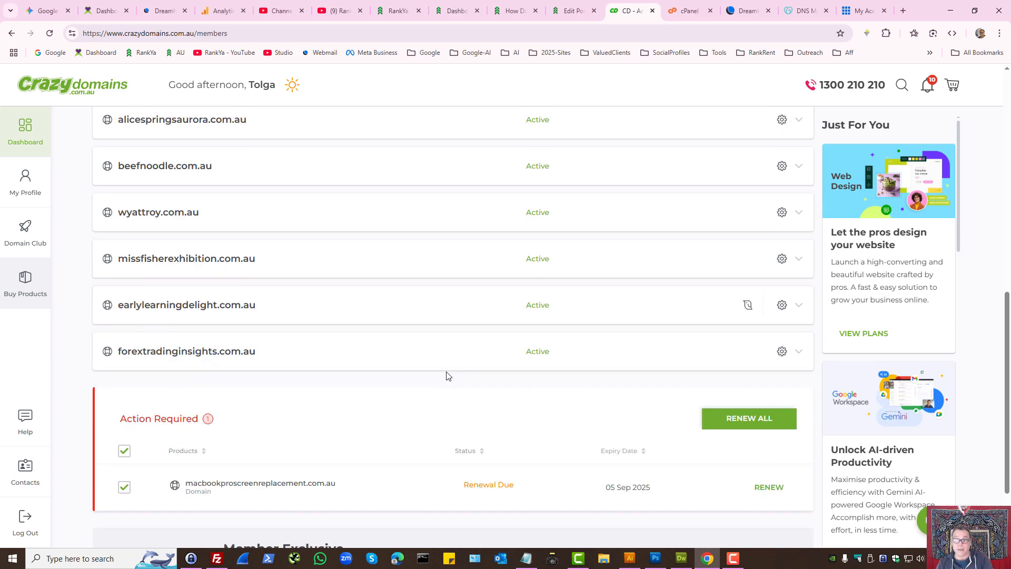
pyautogui.scroll(8, 609, 330)
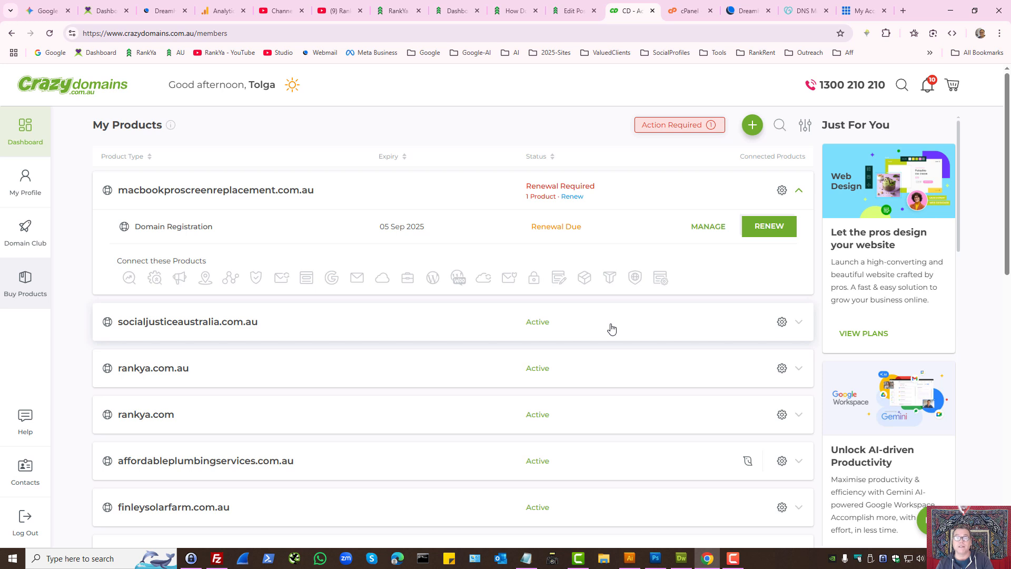
# Switch to GoDaddy and view the DNS records and nameservers of aihowtos.online
pyautogui.click(808, 11)
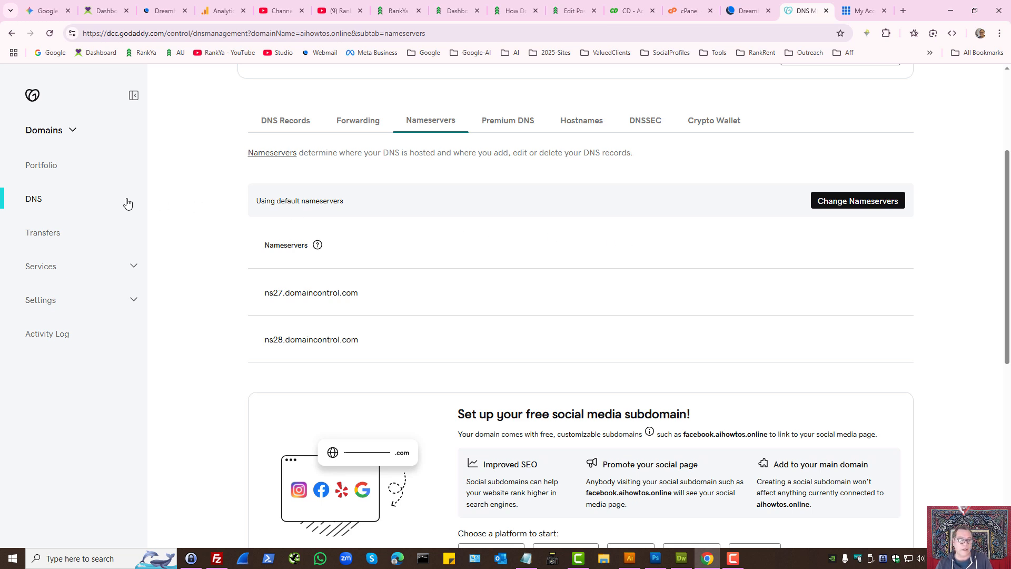
pyautogui.click(74, 200)
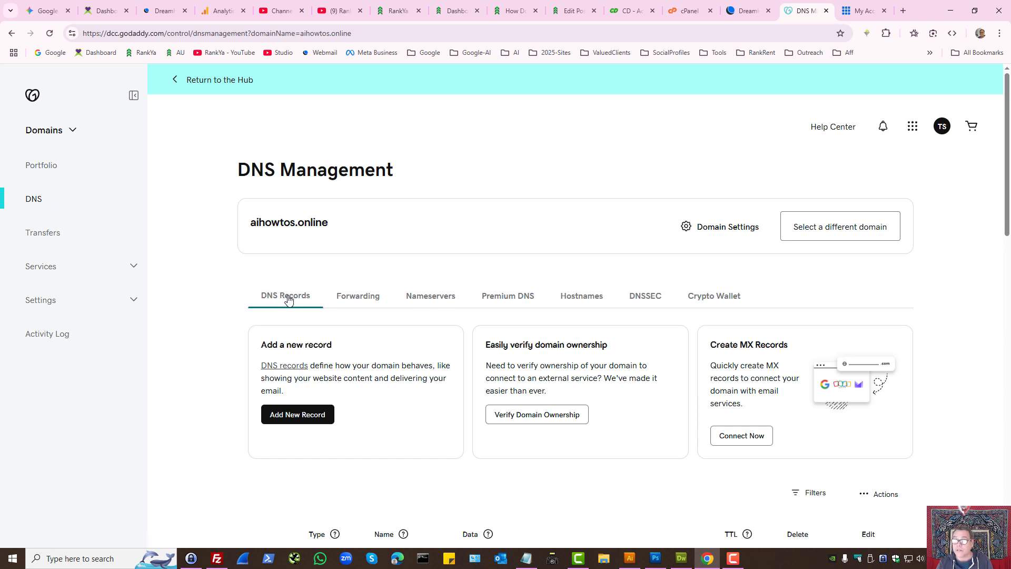
pyautogui.click(456, 301)
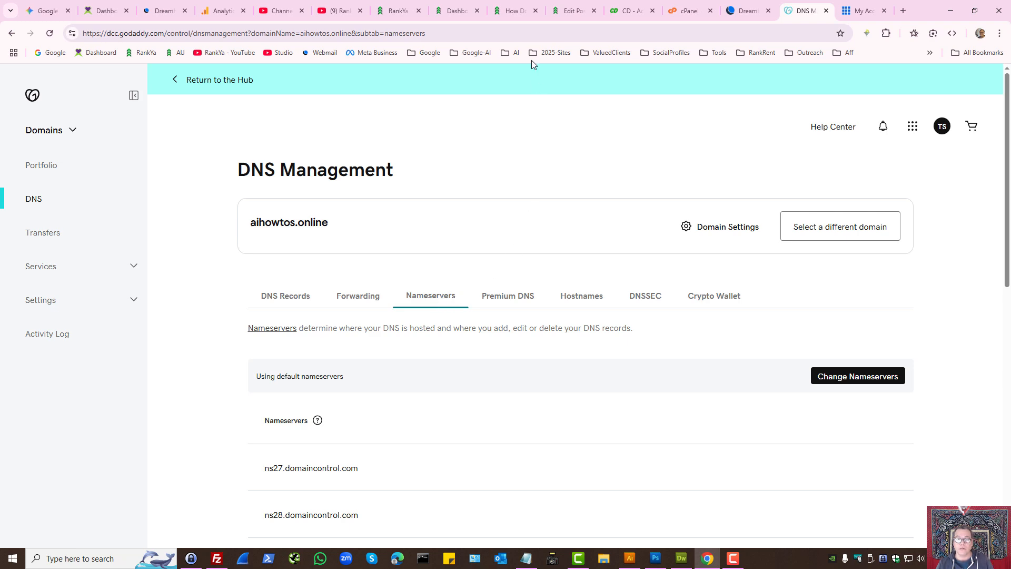
# Switch to the RankYa guide and copy the first default nameserver, ns1.crazydomains.com, from its Step 1 section
pyautogui.click(514, 10)
pyautogui.scroll(-7, 411, 454)
pyautogui.tripleClick(379, 429)
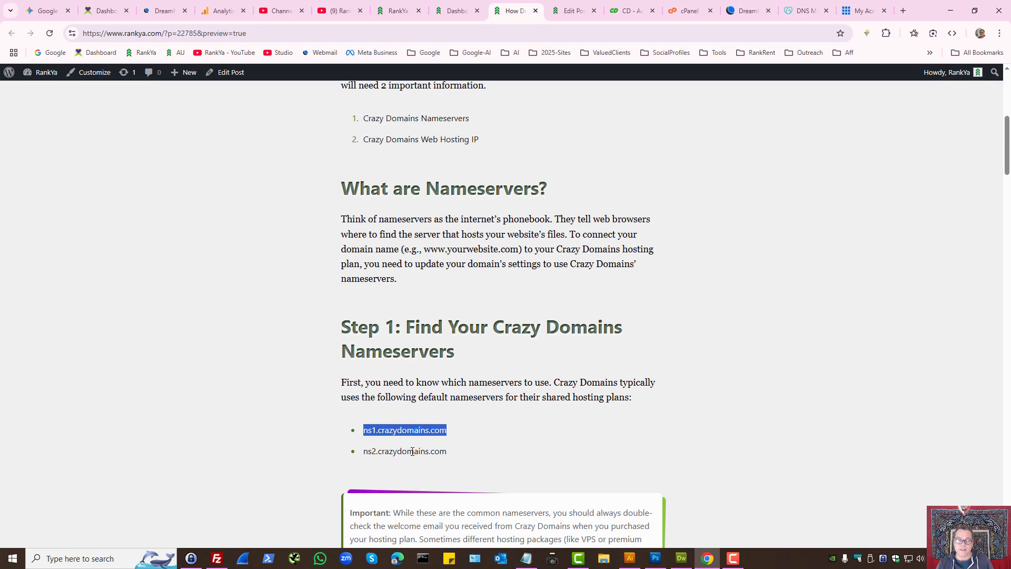
pyautogui.rightClick(375, 432)
pyautogui.click(395, 317)
pyautogui.rightClick(398, 431)
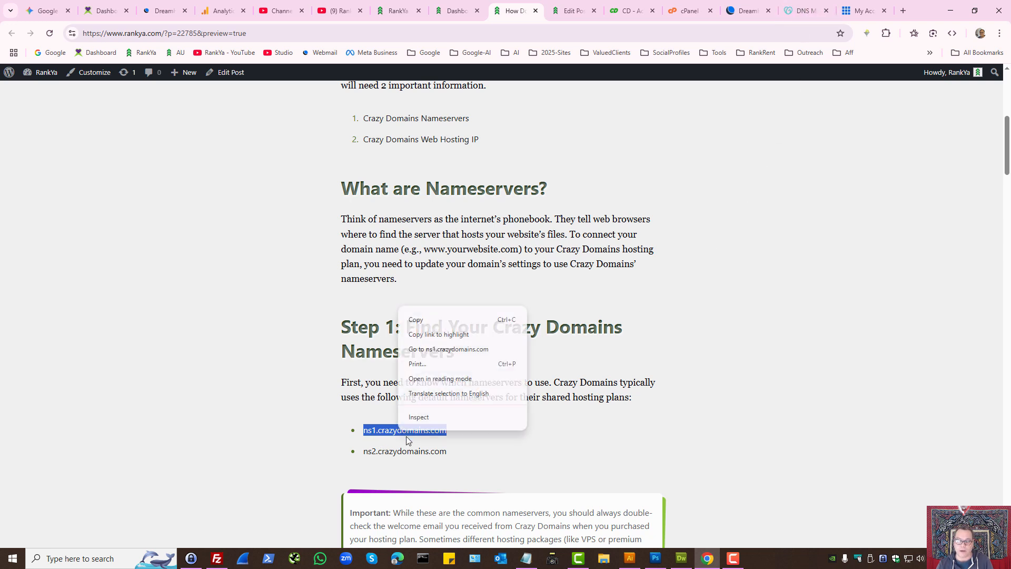
pyautogui.click(416, 318)
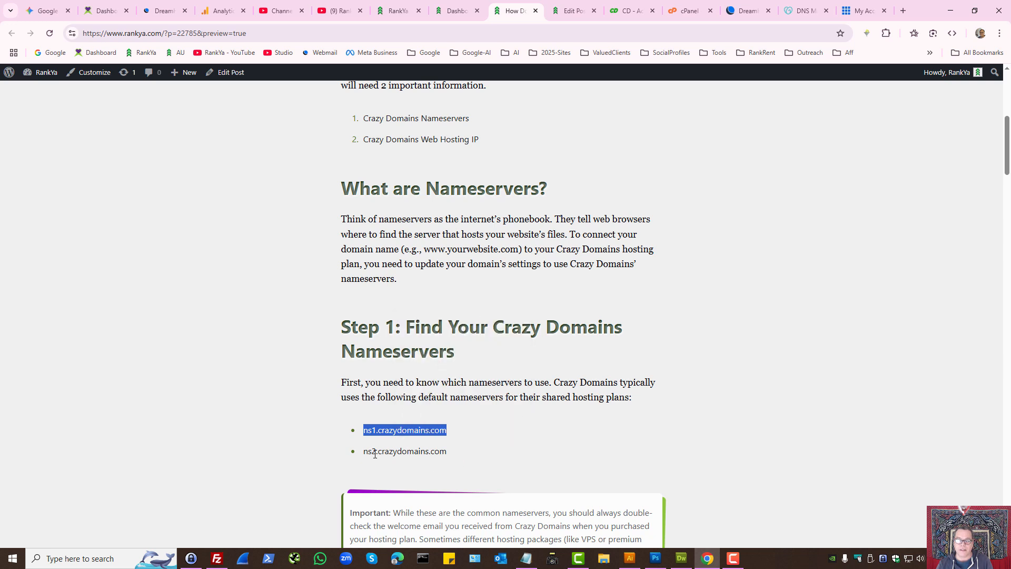
pyautogui.moveTo(375, 454); pyautogui.dragTo(513, 444)
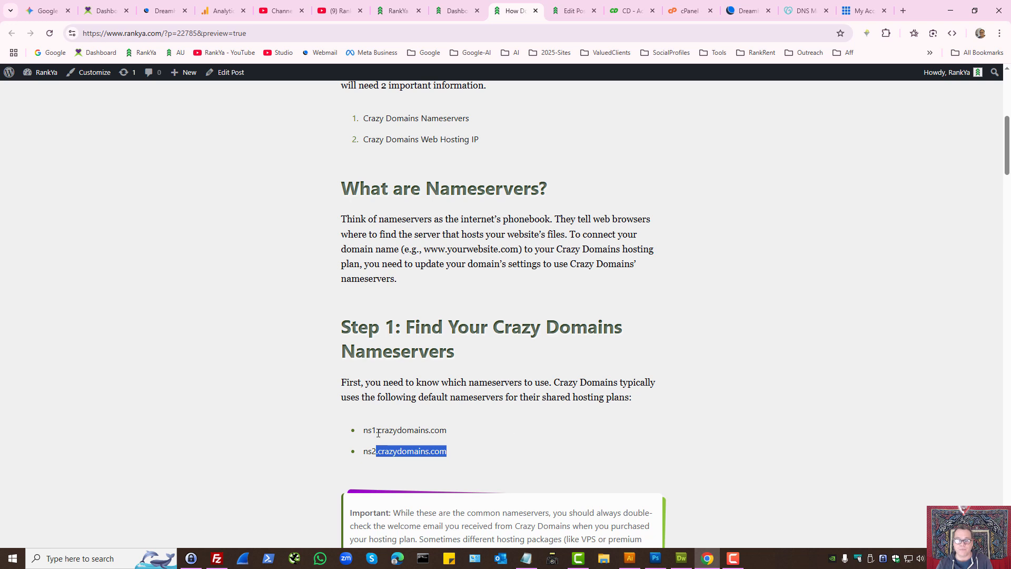
pyautogui.moveTo(366, 431); pyautogui.dragTo(454, 429)
pyautogui.rightClick(427, 428)
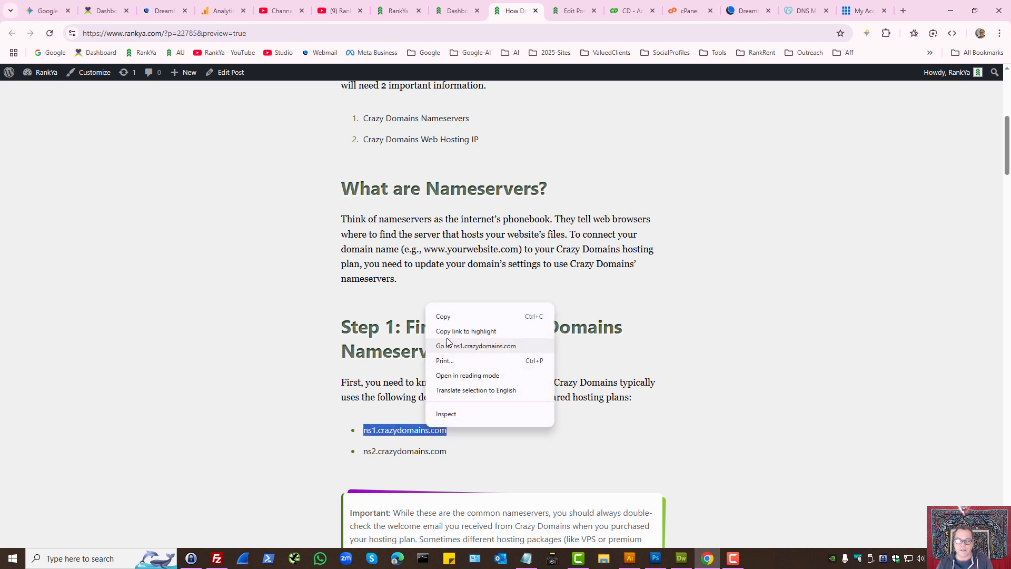
pyautogui.click(445, 316)
# Return to GoDaddy, start changing the nameservers of aihowtos.online and choose to use own nameservers
pyautogui.click(792, 17)
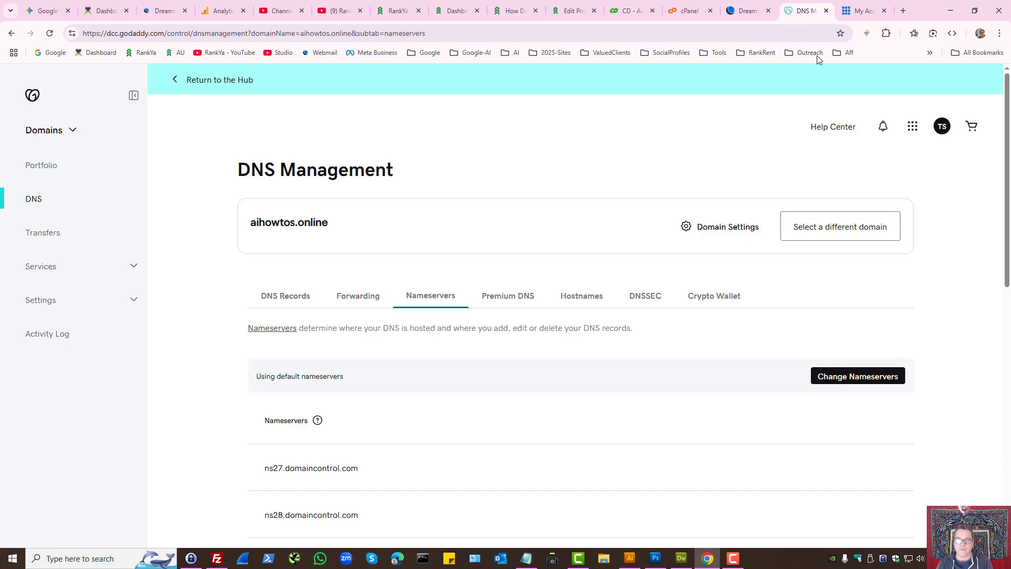
pyautogui.scroll(-3, 443, 343)
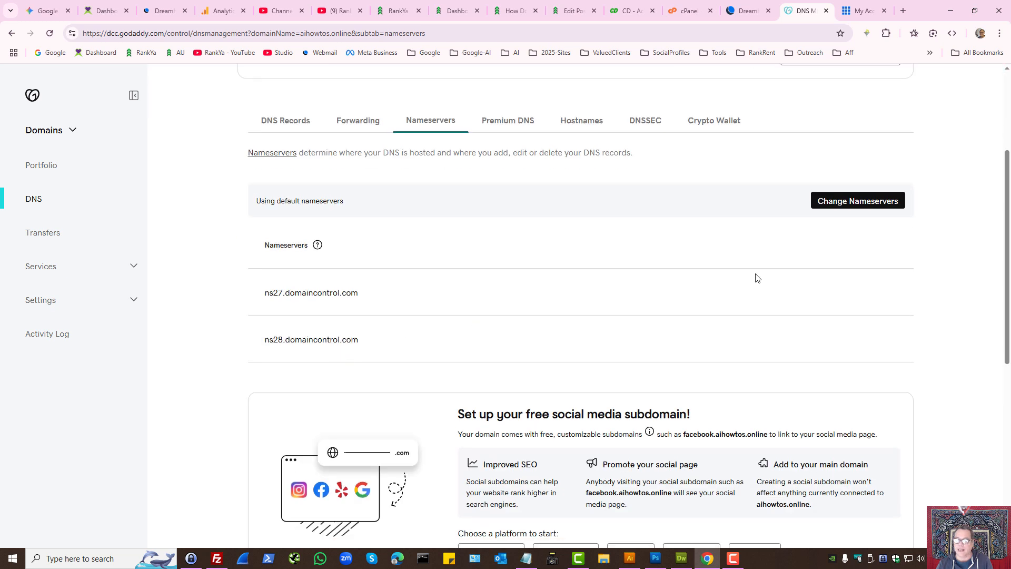
pyautogui.click(852, 203)
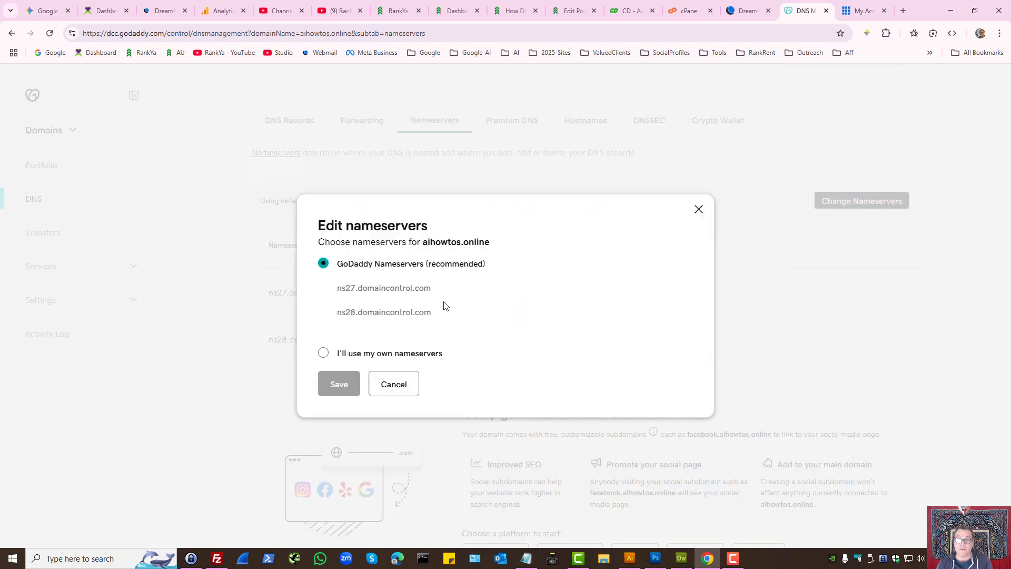
pyautogui.click(323, 353)
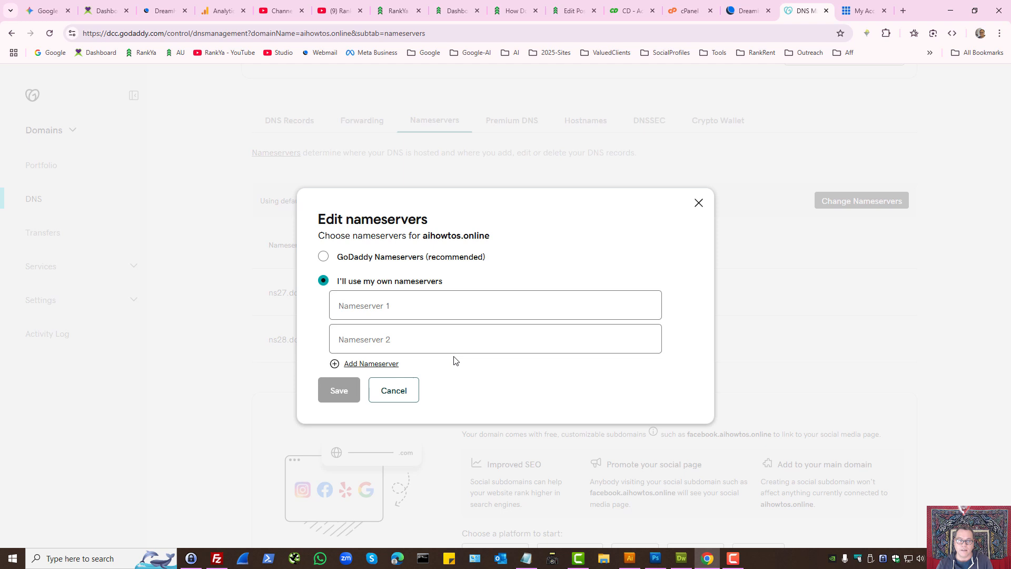
# Enter ns1.crazydomains.com as Nameserver 1 and ns2.crazydomains.com as Nameserver 2 for aihowtos.online
pyautogui.click(377, 304)
pyautogui.hotkey('ctrl', 'v')
pyautogui.click(377, 341)
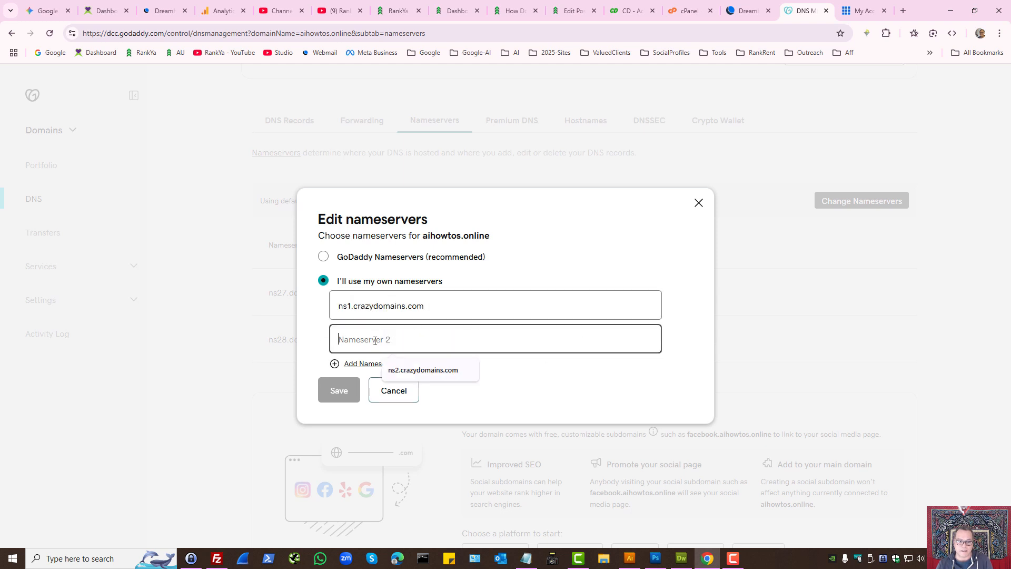
pyautogui.hotkey('ctrl', 'v')
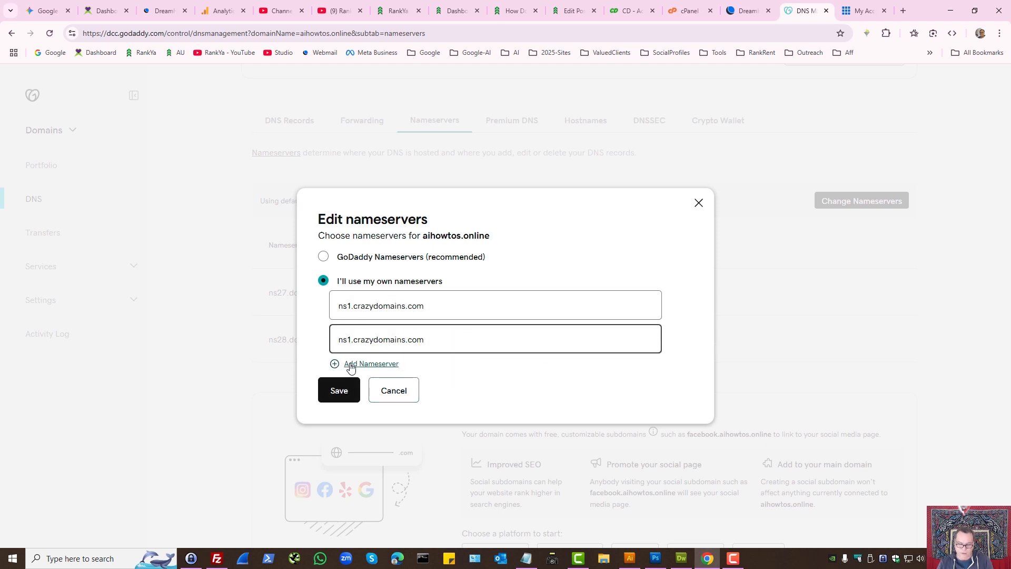
pyautogui.press('BackSpace')
pyautogui.write('2')
pyautogui.tripleClick(375, 306)
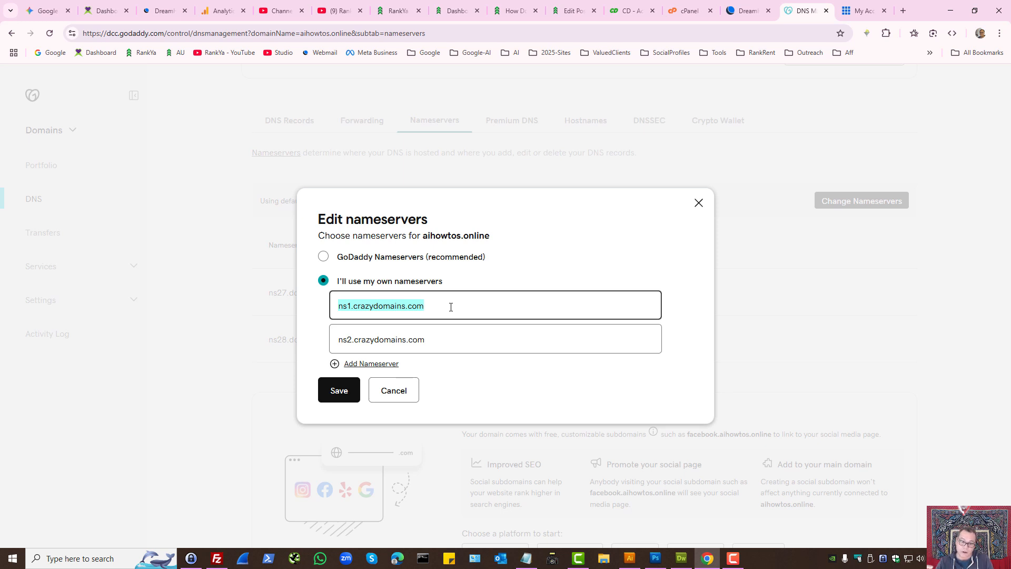
pyautogui.tripleClick(374, 306)
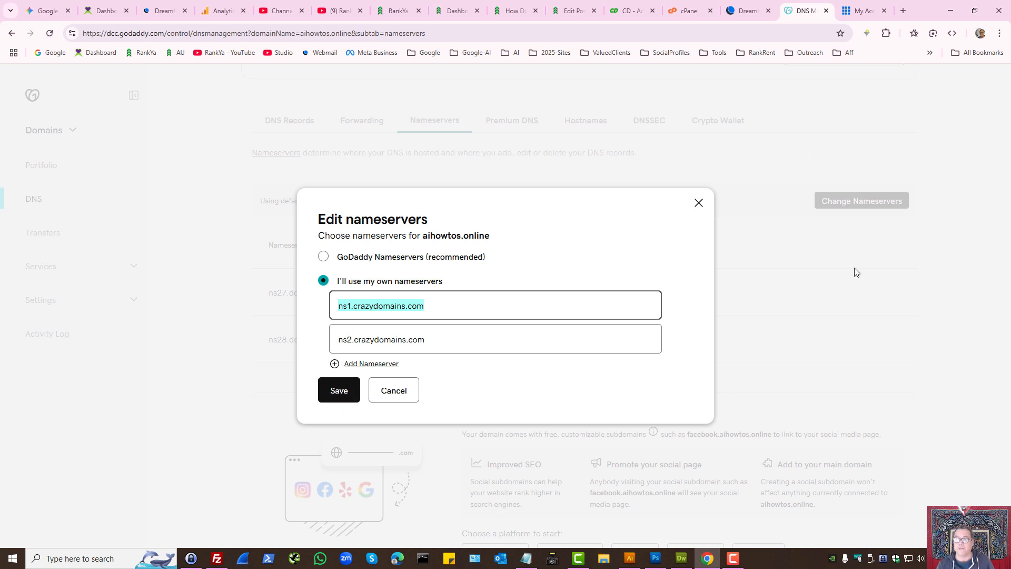
# View the Bluehost domain page, and in DreamHost start changing the nameservers of crazydomainsreviews.com to own nameservers
pyautogui.click(863, 11)
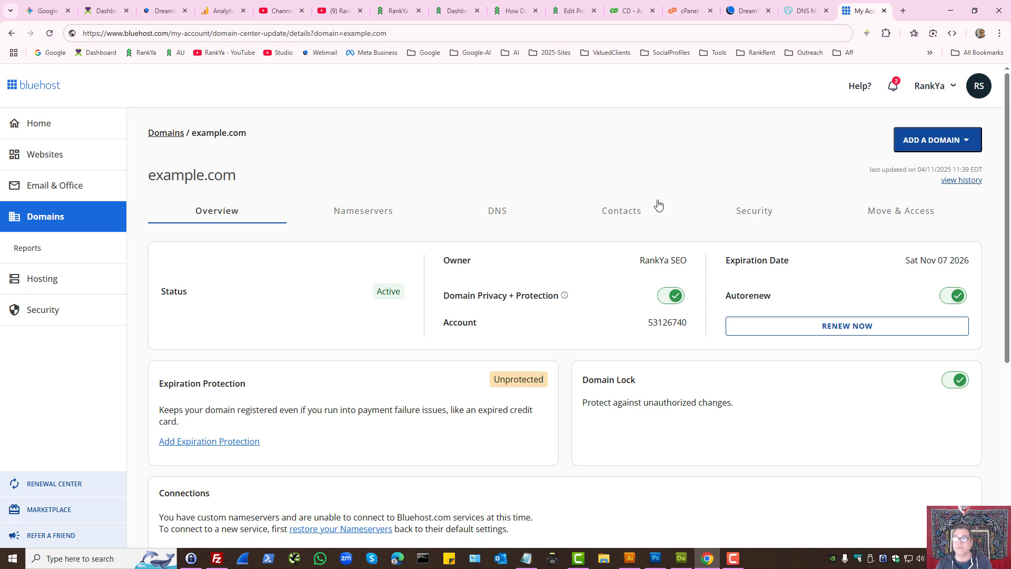
pyautogui.click(745, 11)
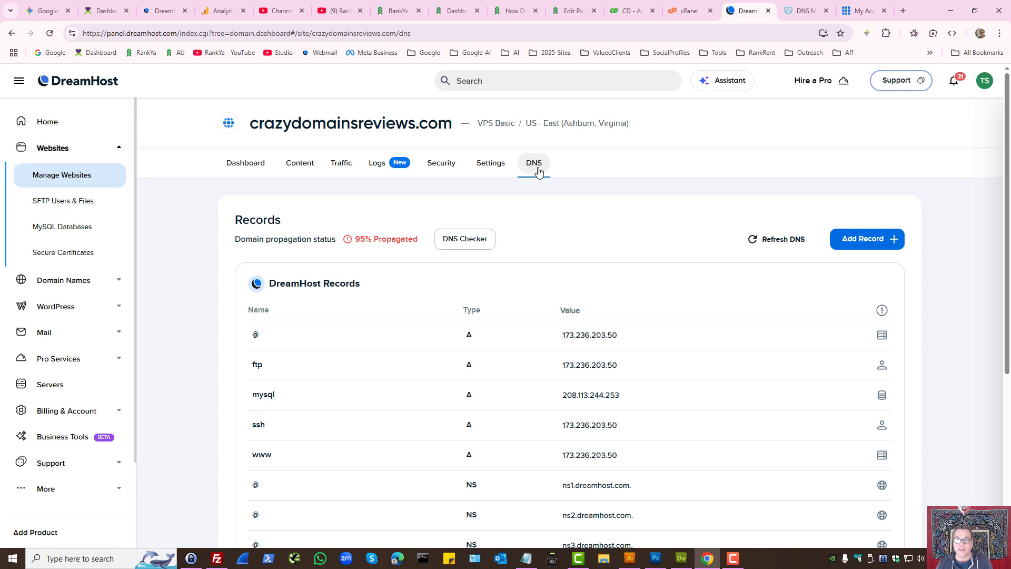
pyautogui.scroll(-5, 542, 319)
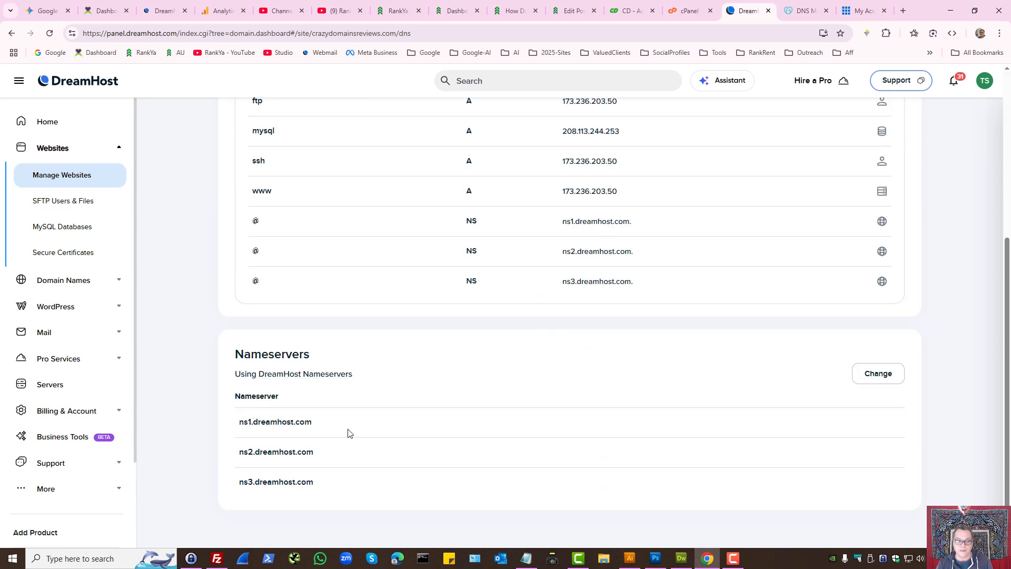
pyautogui.click(878, 375)
pyautogui.scroll(-1, 377, 368)
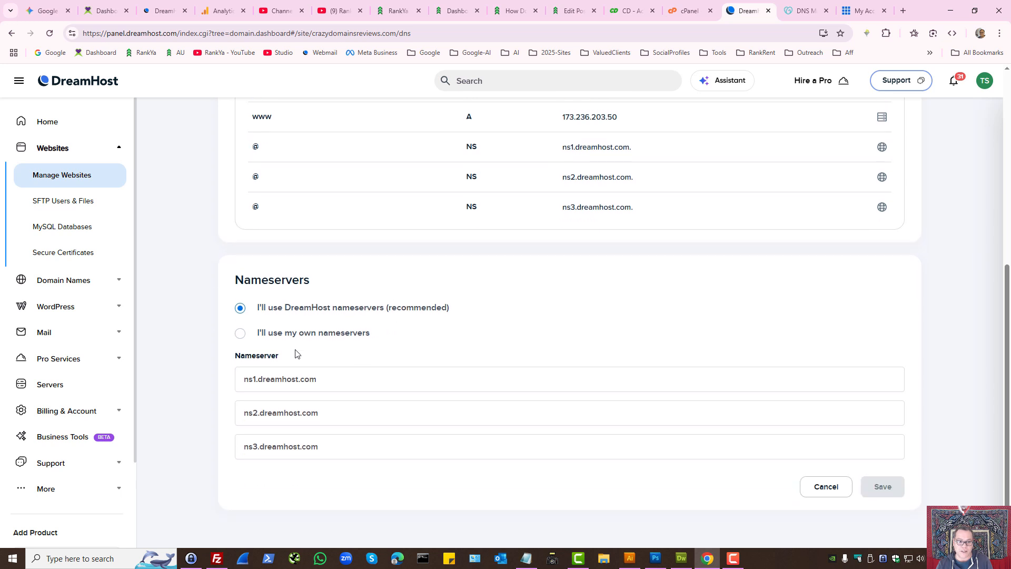
pyautogui.click(239, 334)
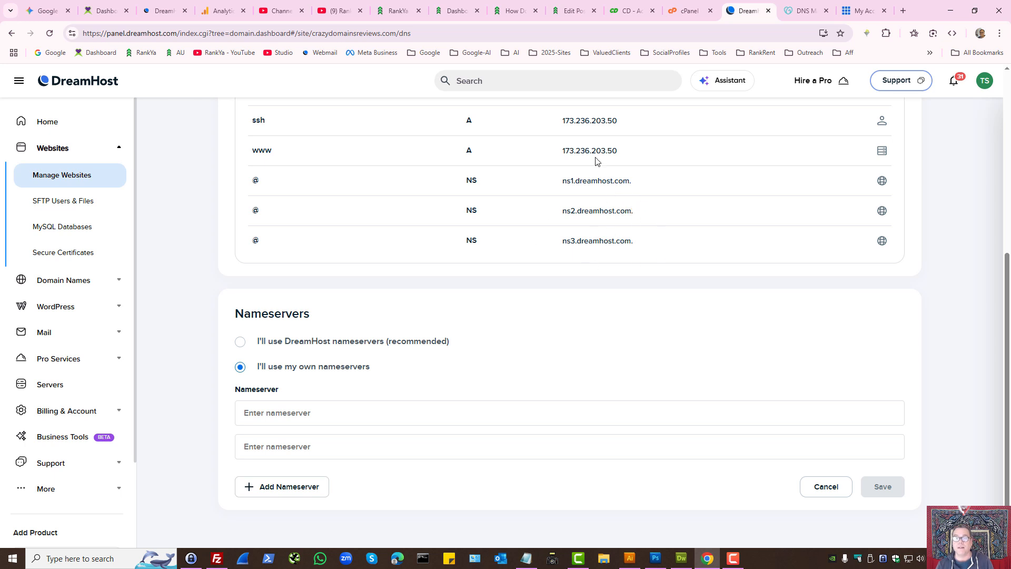
# Switch to Crazy Domains and open the management page of earlylearningdelight.com.au's Economy Classic 2025 hosting plan
pyautogui.click(519, 7)
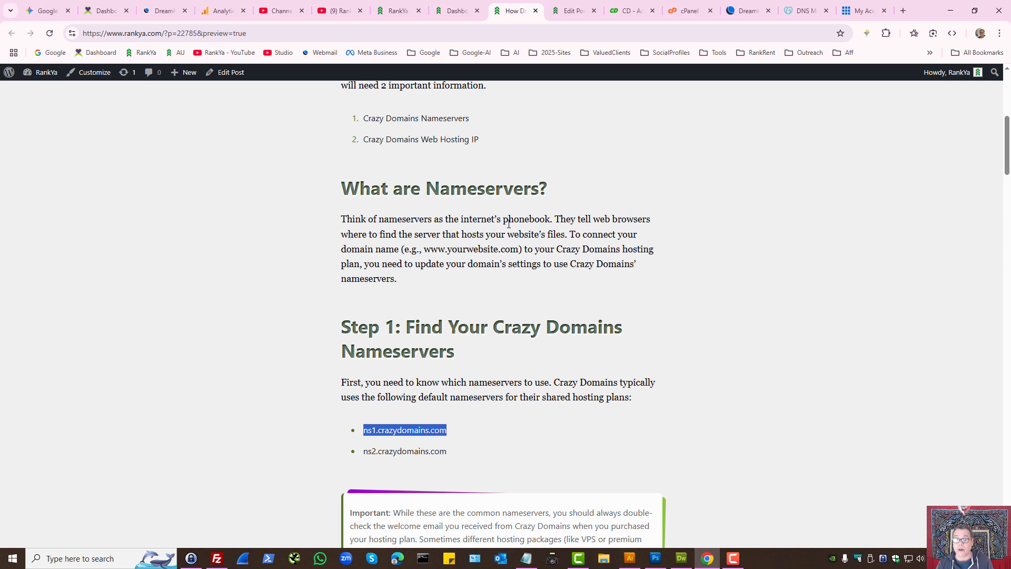
pyautogui.click(621, 10)
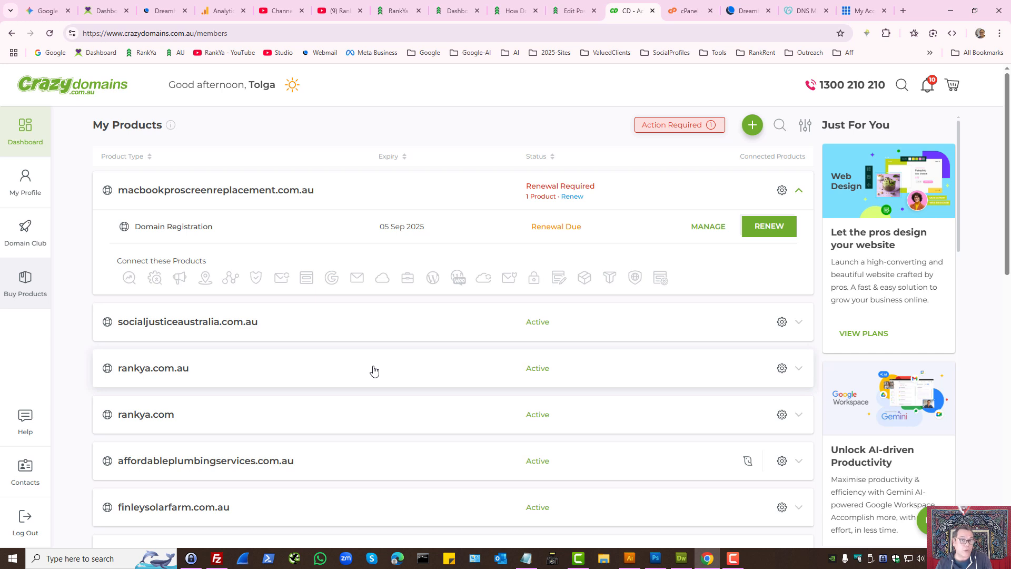
pyautogui.scroll(-10, 378, 370)
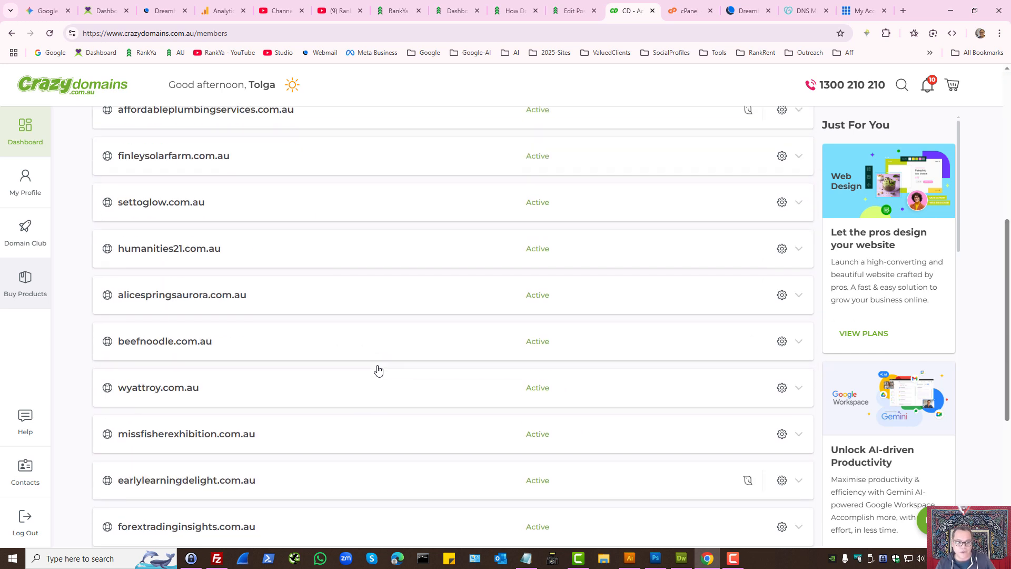
pyautogui.click(799, 305)
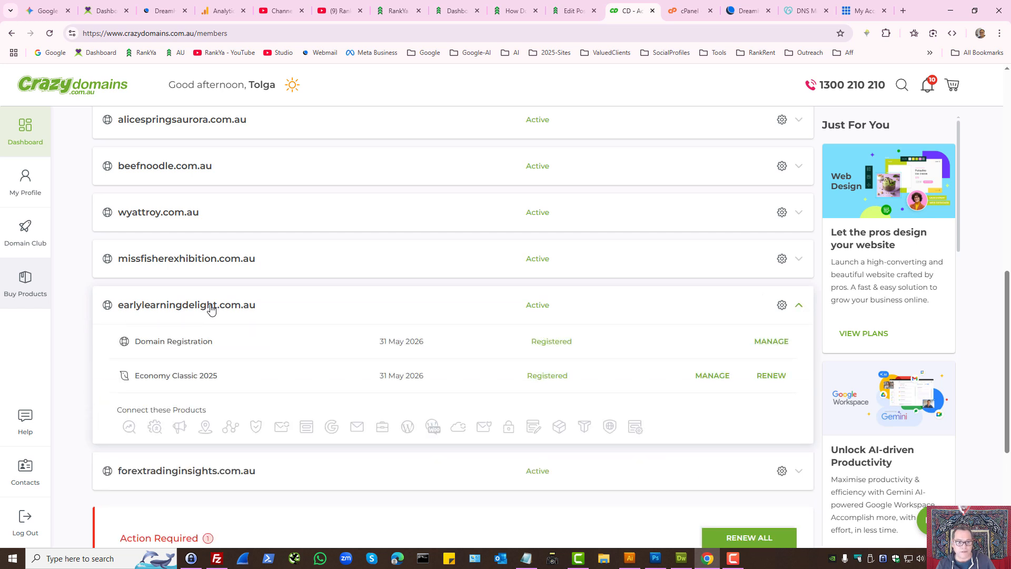
pyautogui.click(708, 377)
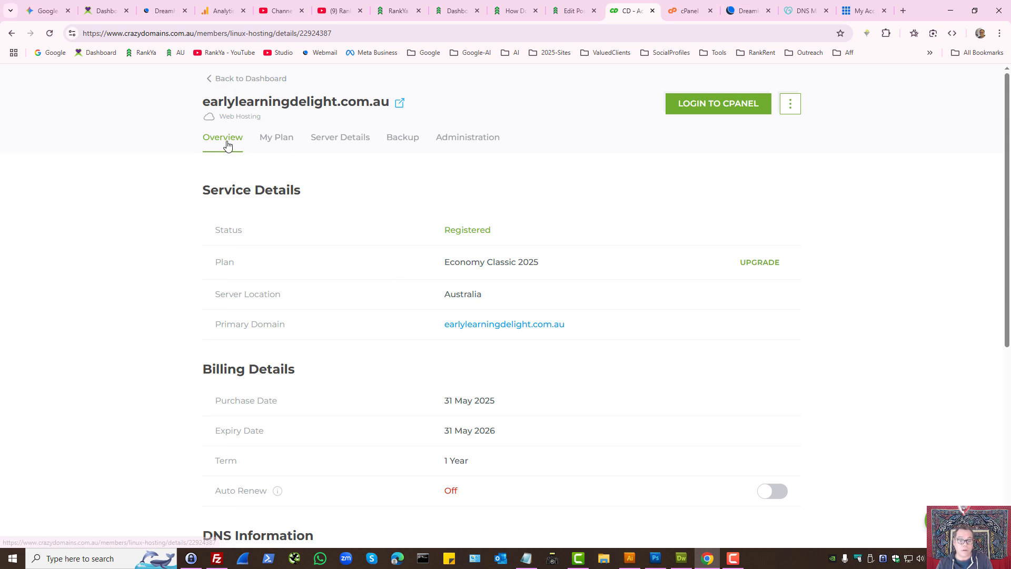
# Copy the A record's shared IP address from the hosting plan's DNS information
pyautogui.scroll(-3, 384, 280)
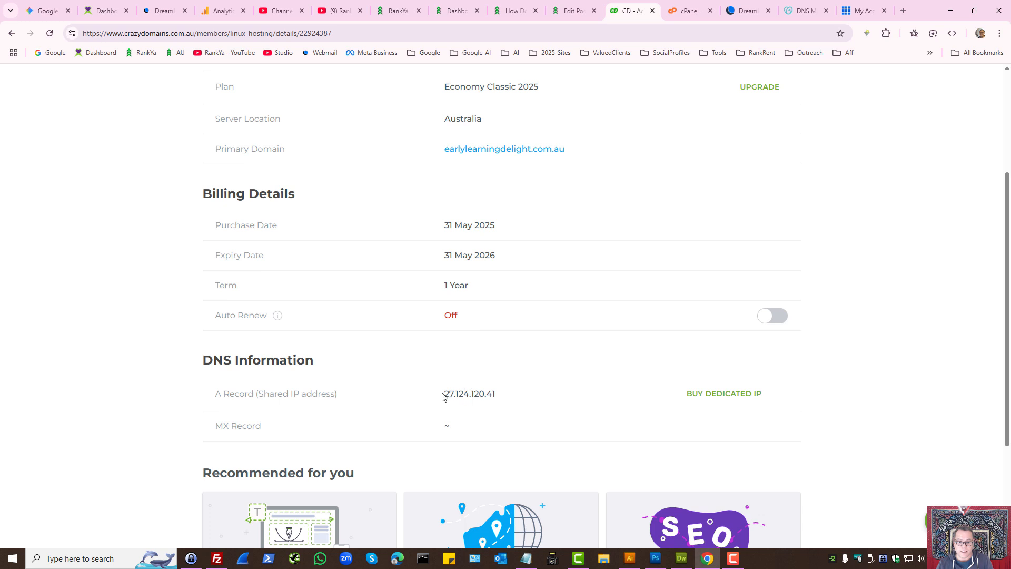
pyautogui.moveTo(443, 396); pyautogui.dragTo(489, 395)
pyautogui.rightClick(480, 400)
pyautogui.click(506, 411)
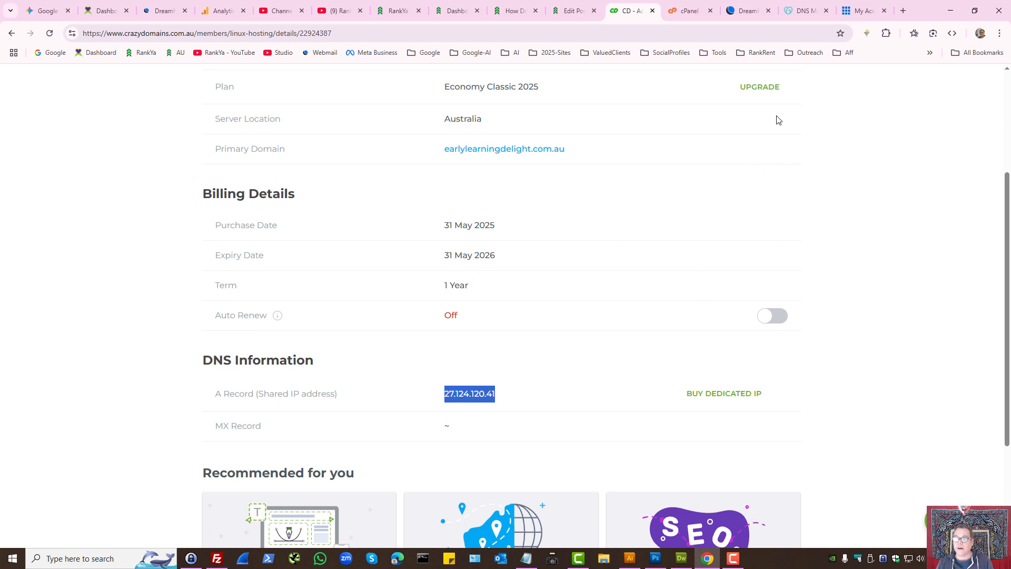
# Switch back to GoDaddy and cancel the nameserver edit for aihowtos.online
pyautogui.click(806, 10)
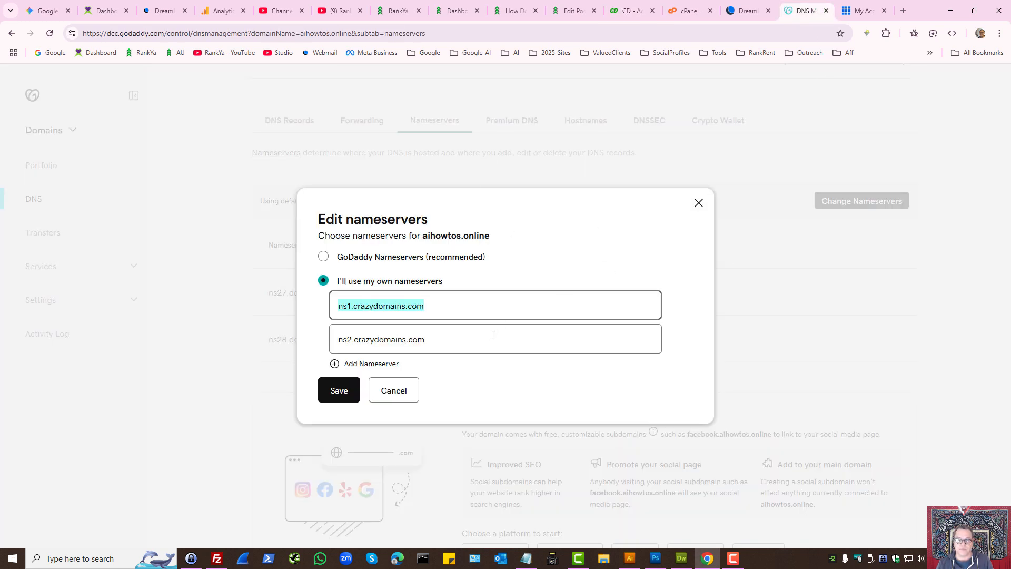
pyautogui.click(396, 392)
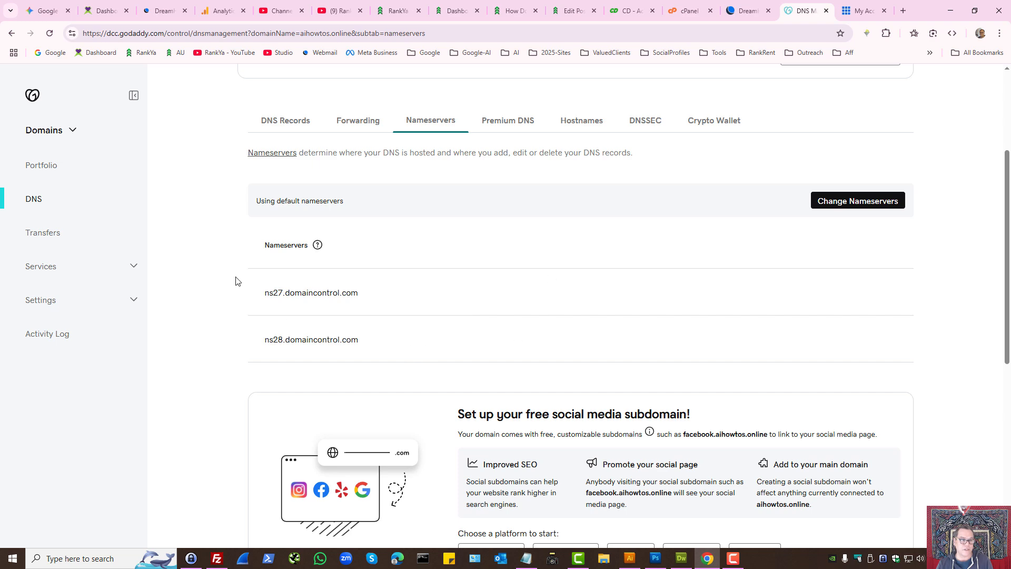
pyautogui.scroll(3, 422, 261)
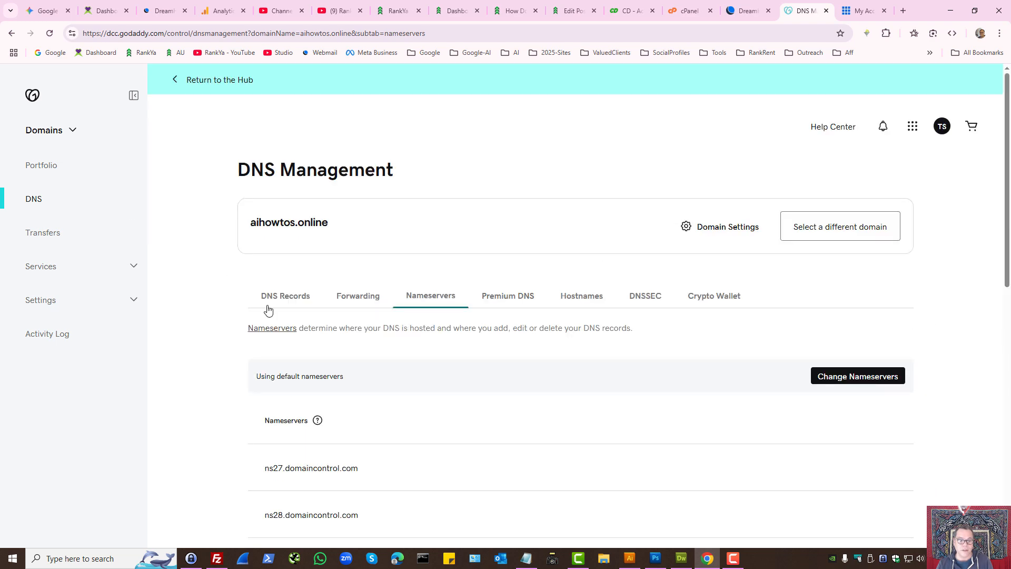
# In aihowtos.online's DNS records, fill in a new A record named @ with the value 27.124.120.41
pyautogui.click(289, 295)
pyautogui.scroll(-3, 408, 303)
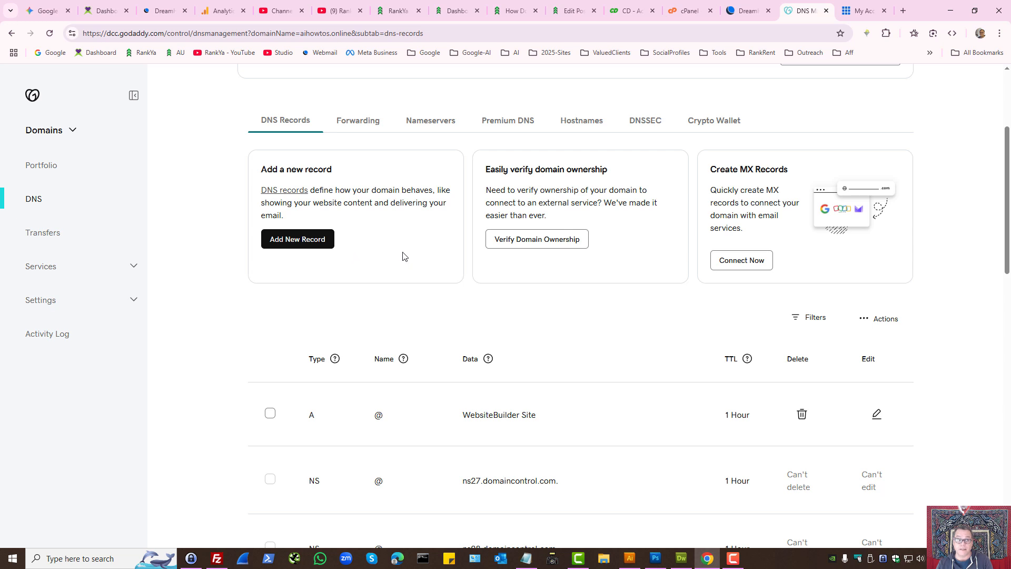
pyautogui.click(287, 239)
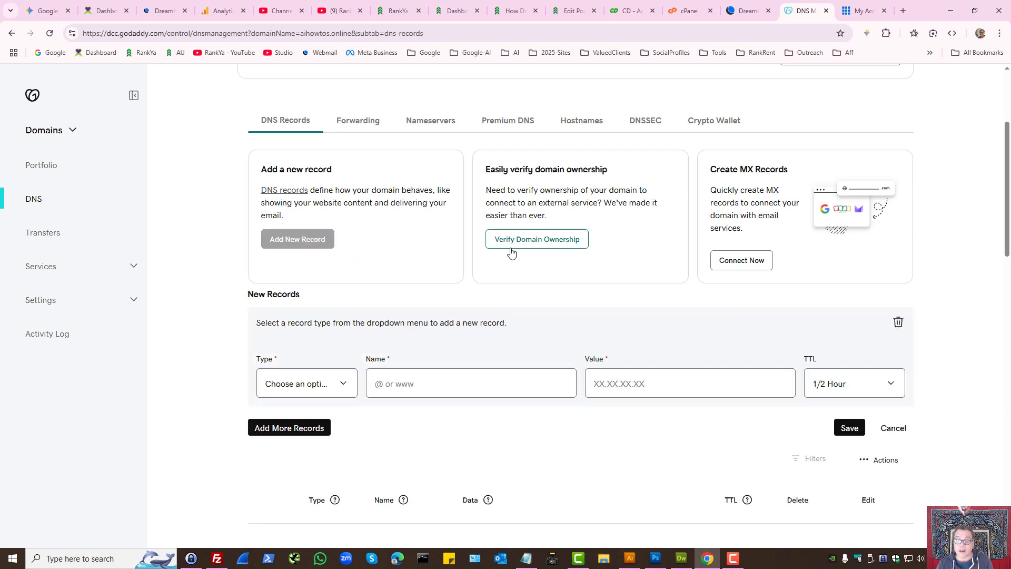
pyautogui.click(340, 384)
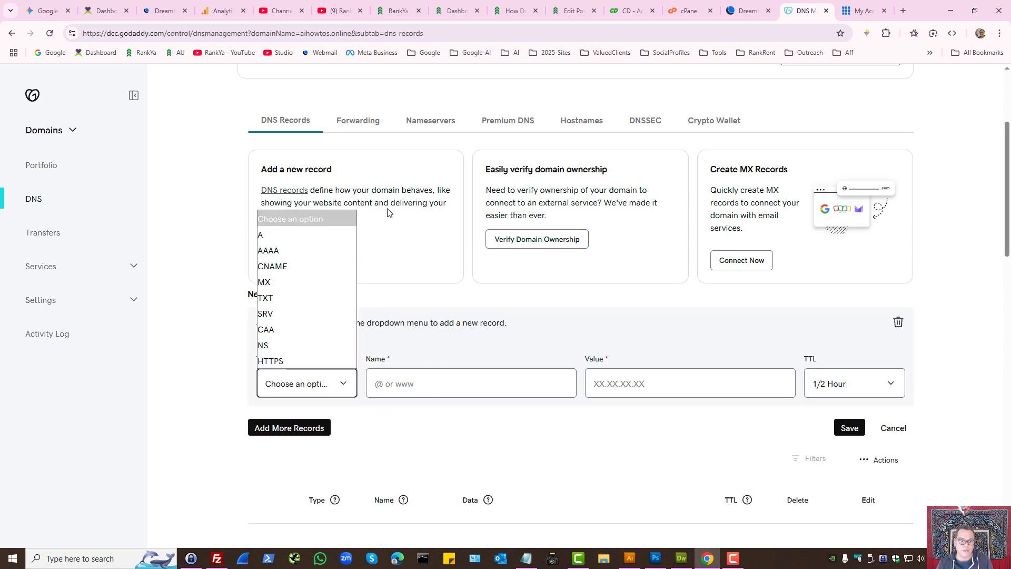
pyautogui.click(271, 242)
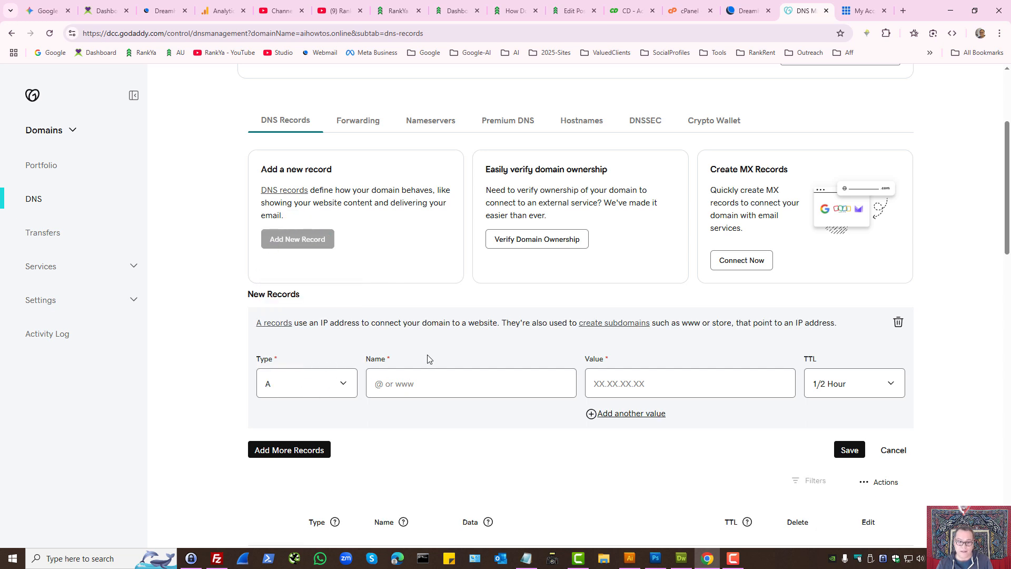
pyautogui.click(381, 386)
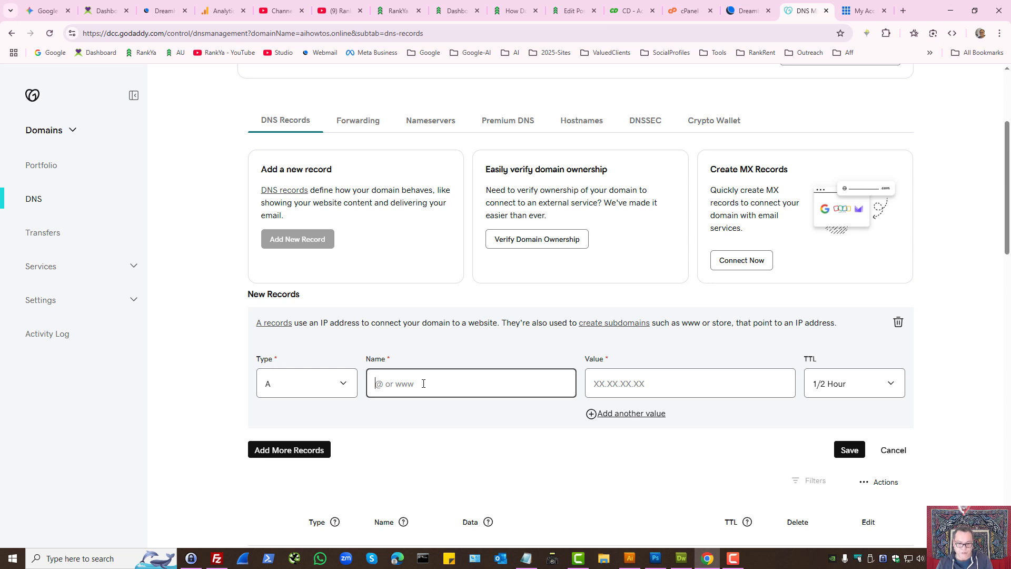
pyautogui.write('@')
pyautogui.click(611, 381)
pyautogui.hotkey('ctrl', 'v')
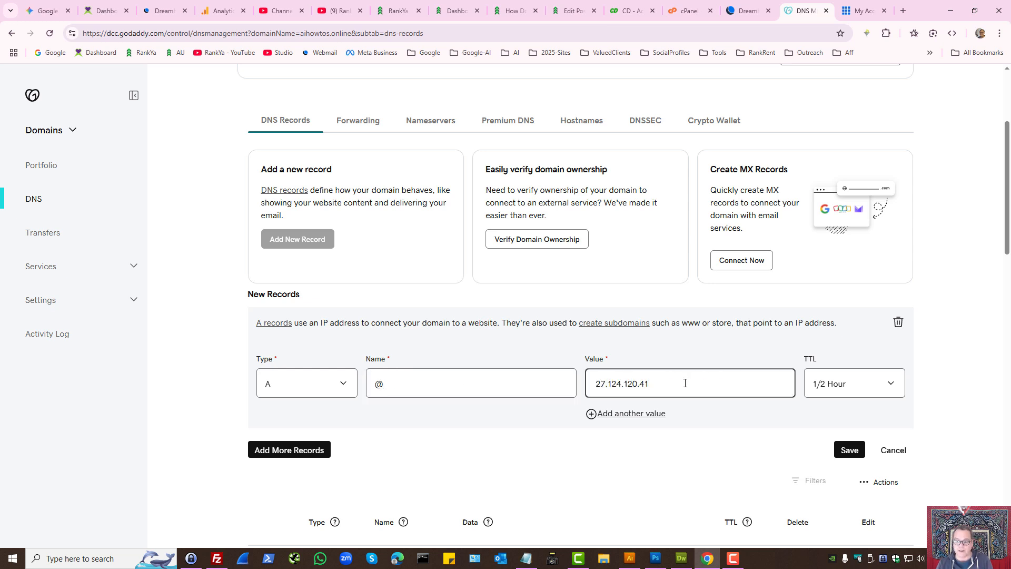
pyautogui.click(846, 451)
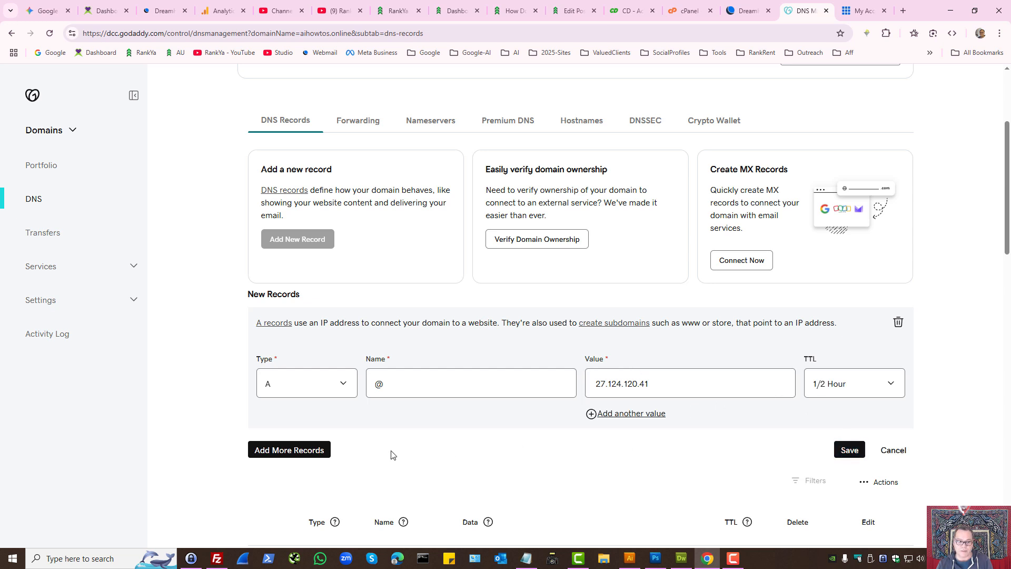
# Add another new A record named www with the value 27.124.120.41
pyautogui.click(289, 449)
pyautogui.scroll(-3, 384, 406)
pyautogui.click(332, 345)
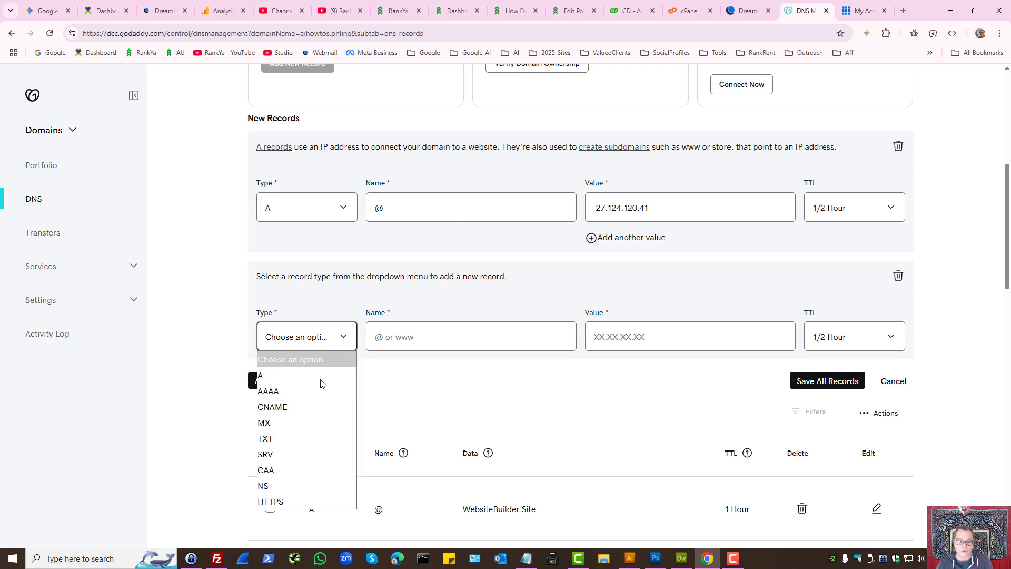
pyautogui.click(304, 376)
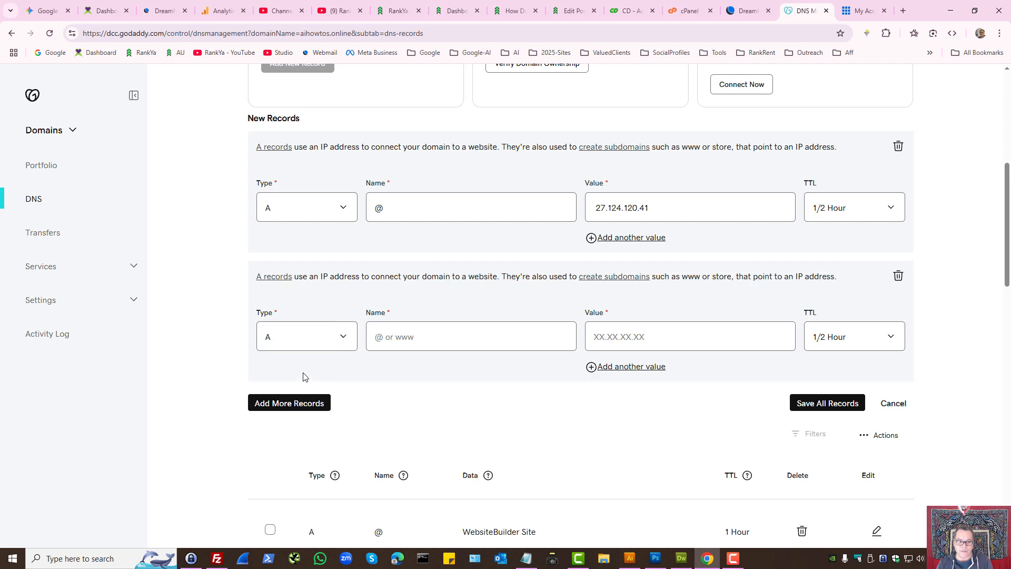
pyautogui.click(387, 340)
pyautogui.write('www')
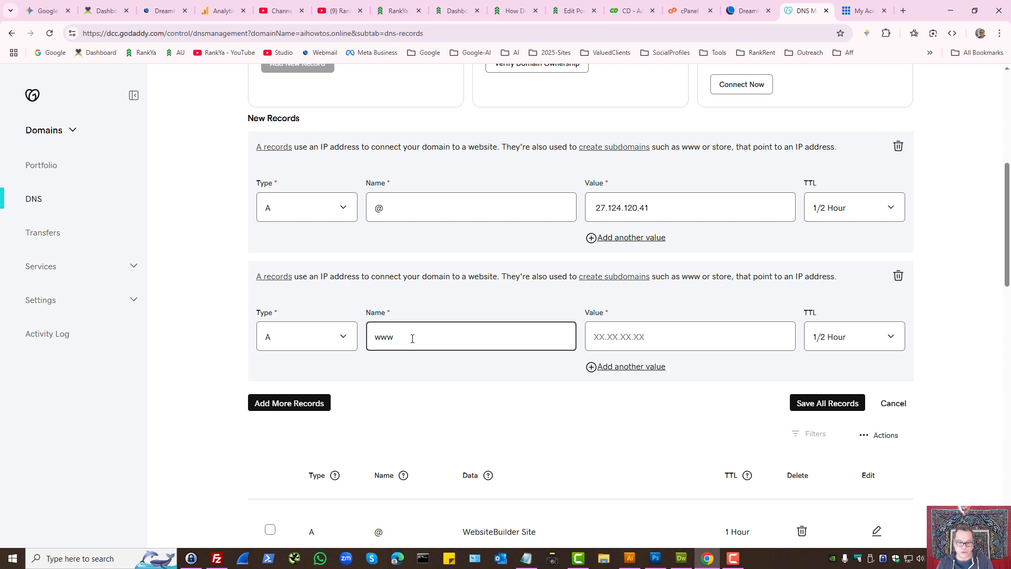
pyautogui.moveTo(413, 338); pyautogui.dragTo(359, 340)
pyautogui.click(605, 339)
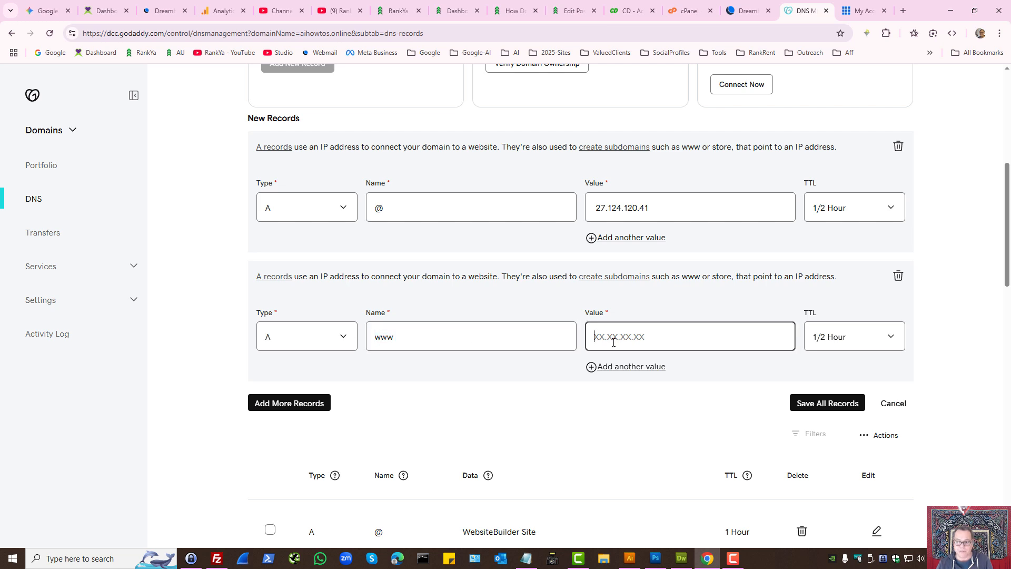
pyautogui.hotkey('ctrl', 'v')
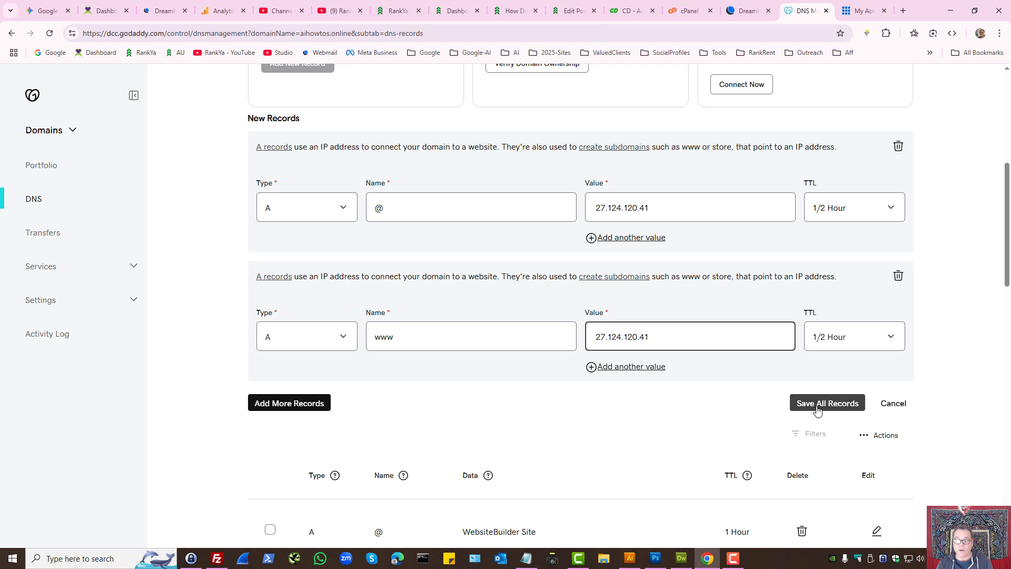
pyautogui.scroll(2, 427, 260)
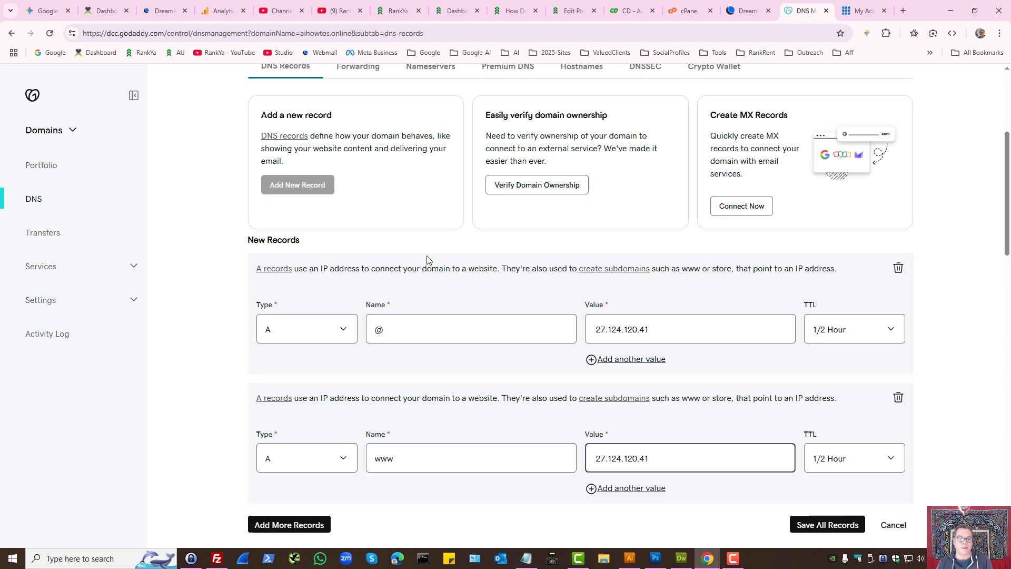
pyautogui.scroll(4, 428, 260)
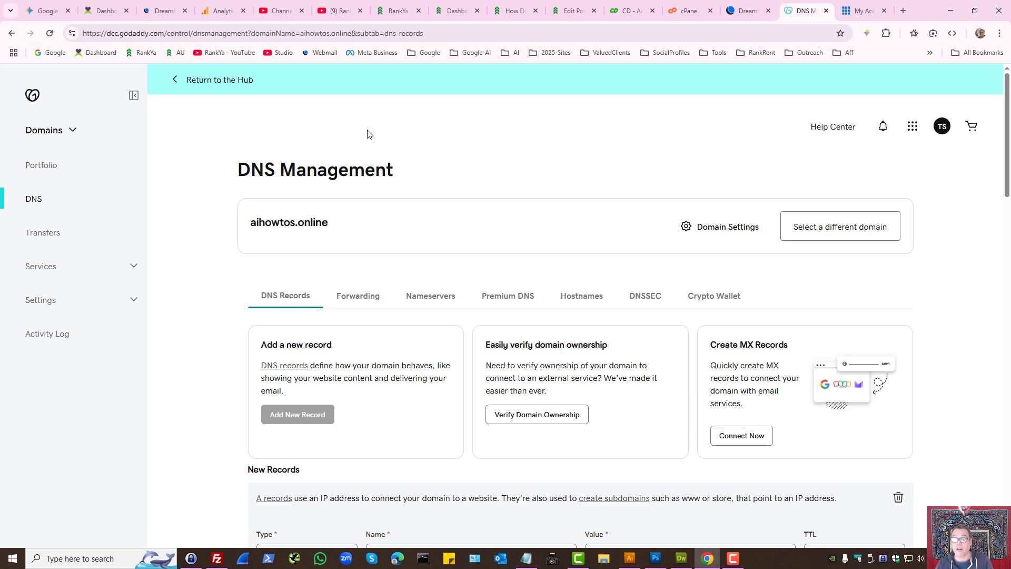
# Switch to Crazy Domains and open the name servers of settoglow.com.au from the product list
pyautogui.click(628, 10)
pyautogui.scroll(3, 316, 226)
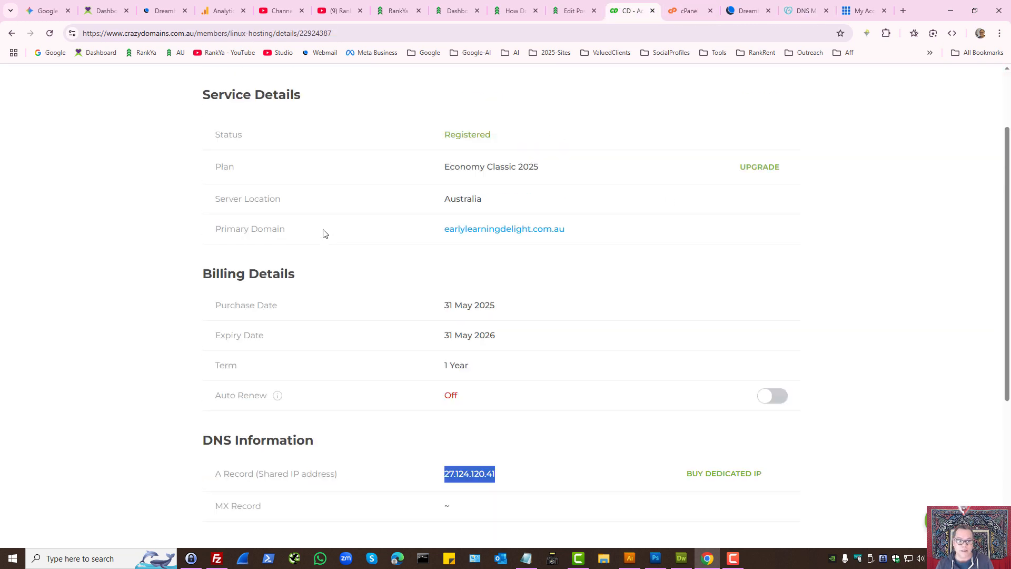
pyautogui.click(220, 80)
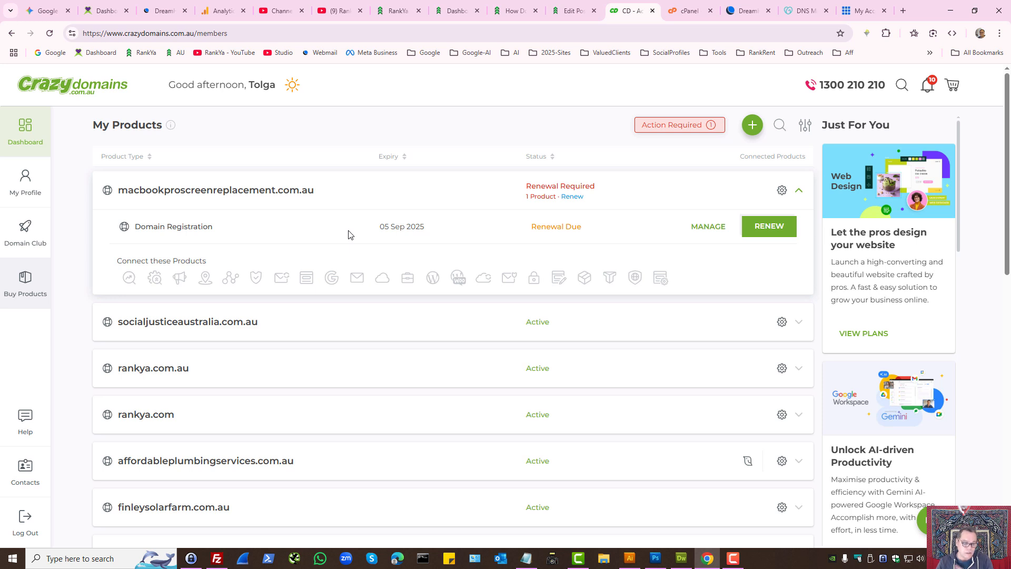
pyautogui.scroll(-7, 350, 234)
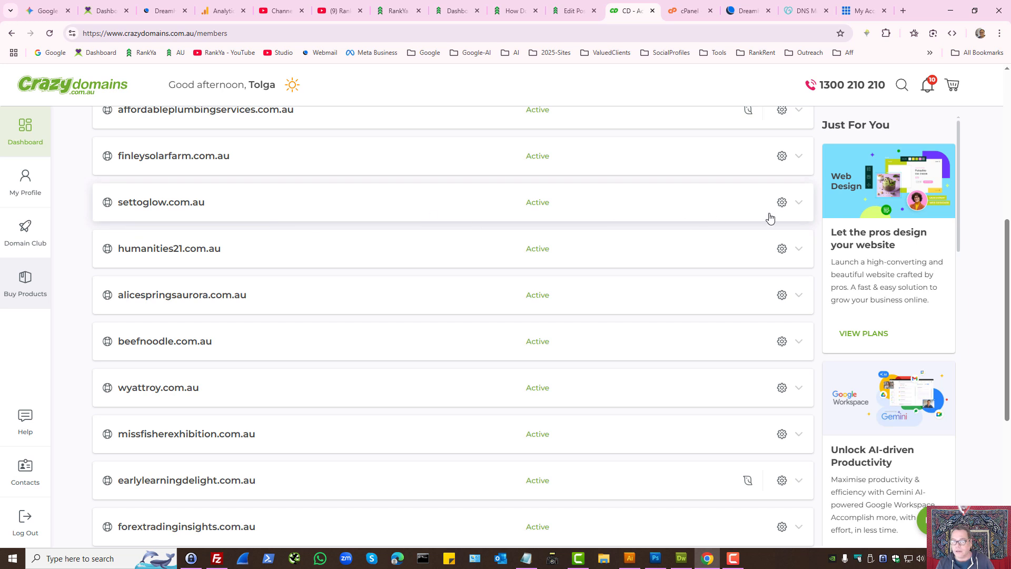
pyautogui.click(799, 205)
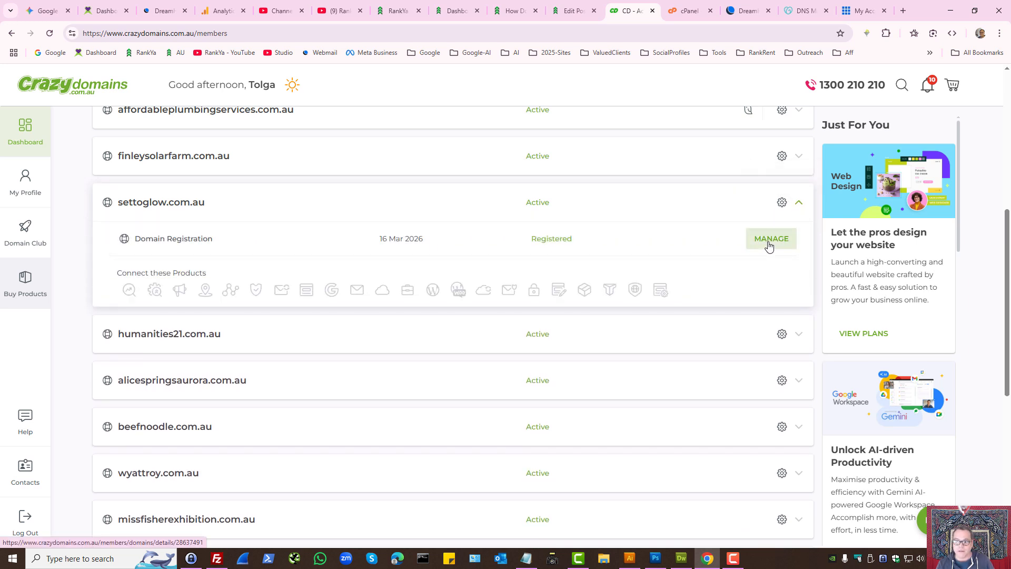
pyautogui.click(767, 245)
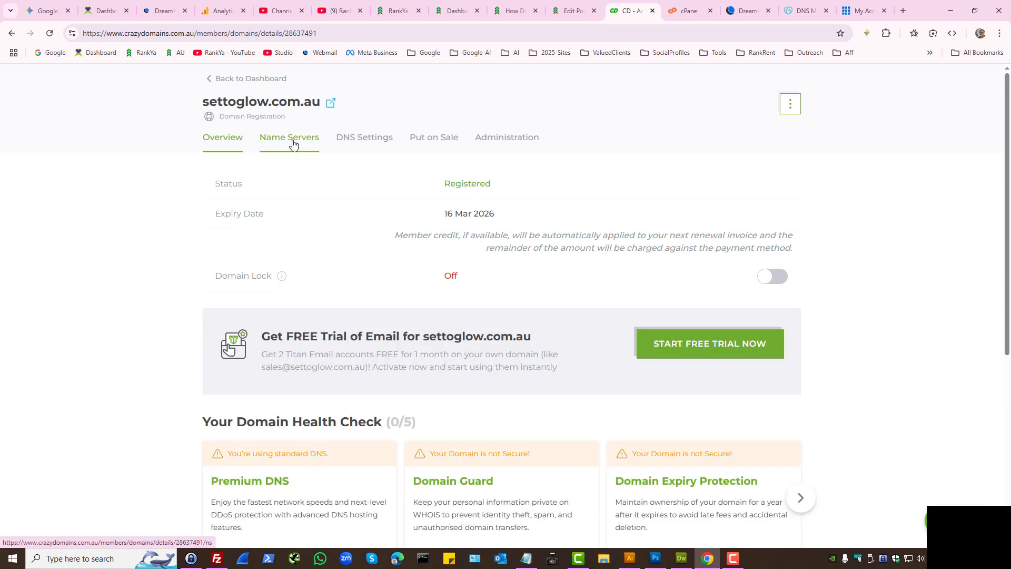
pyautogui.click(291, 138)
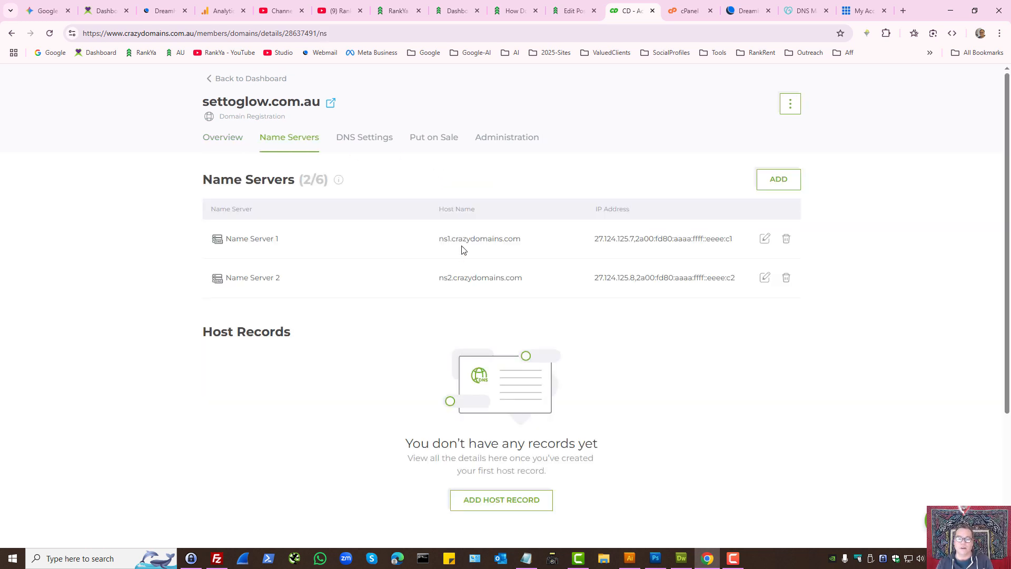
# Review settoglow.com.au's name server host names, open them for editing, and cancel the edit
pyautogui.tripleClick(485, 240)
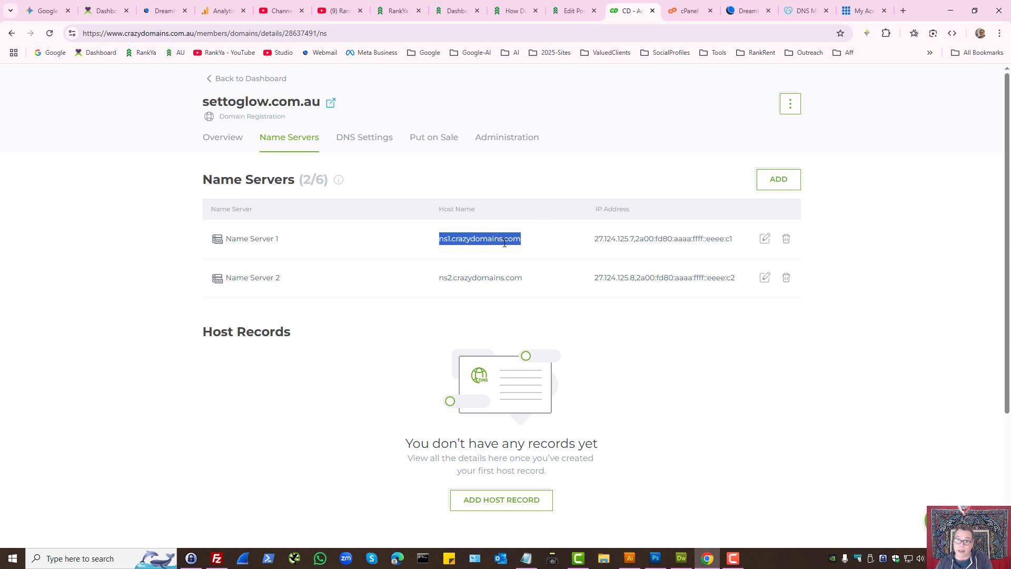
pyautogui.doubleClick(247, 103)
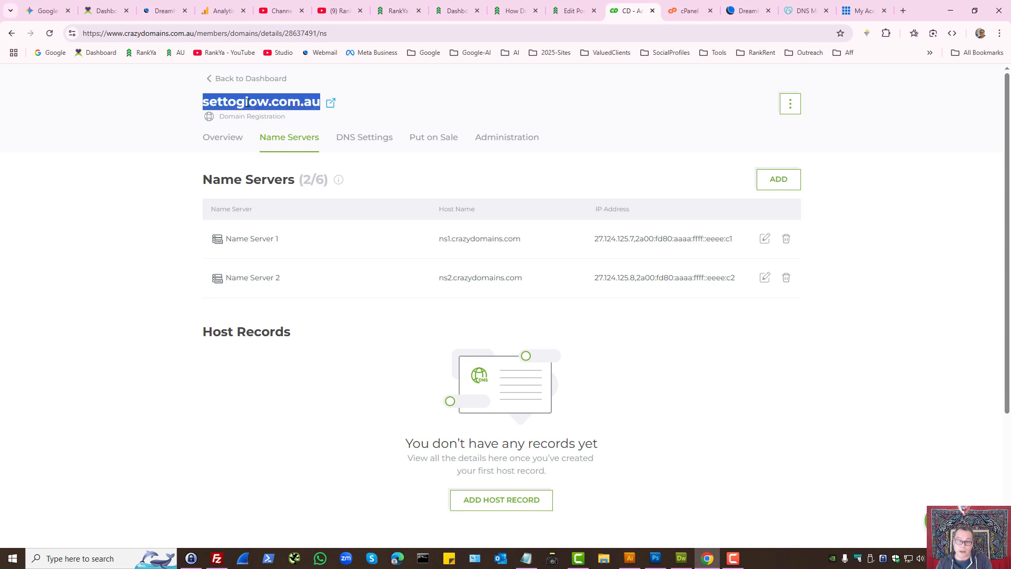
pyautogui.tripleClick(469, 240)
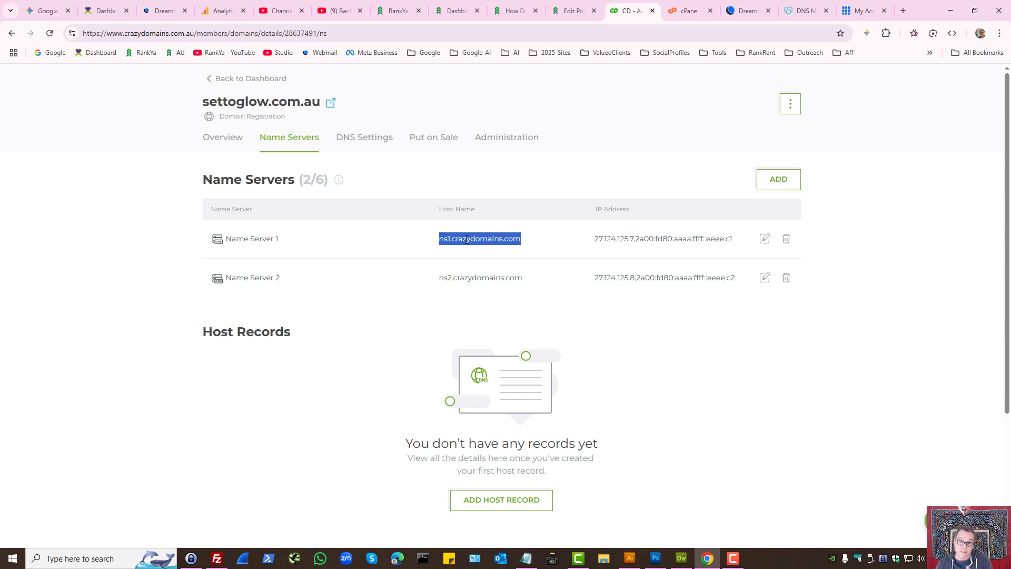
pyautogui.click(765, 238)
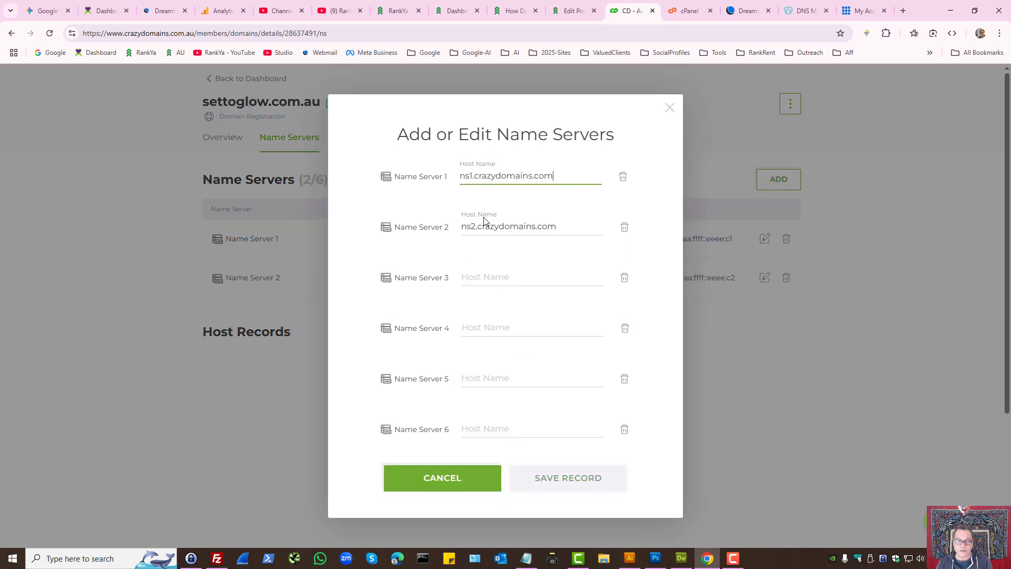
pyautogui.click(463, 483)
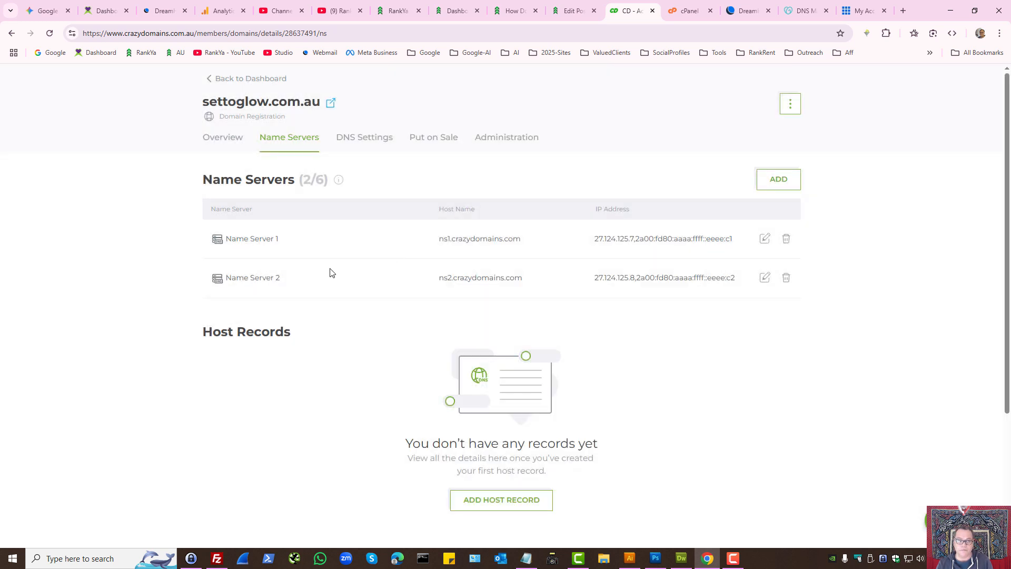
# Open settoglow.com.au's DNS settings and examine the IP addresses of its root and www A records
pyautogui.click(352, 143)
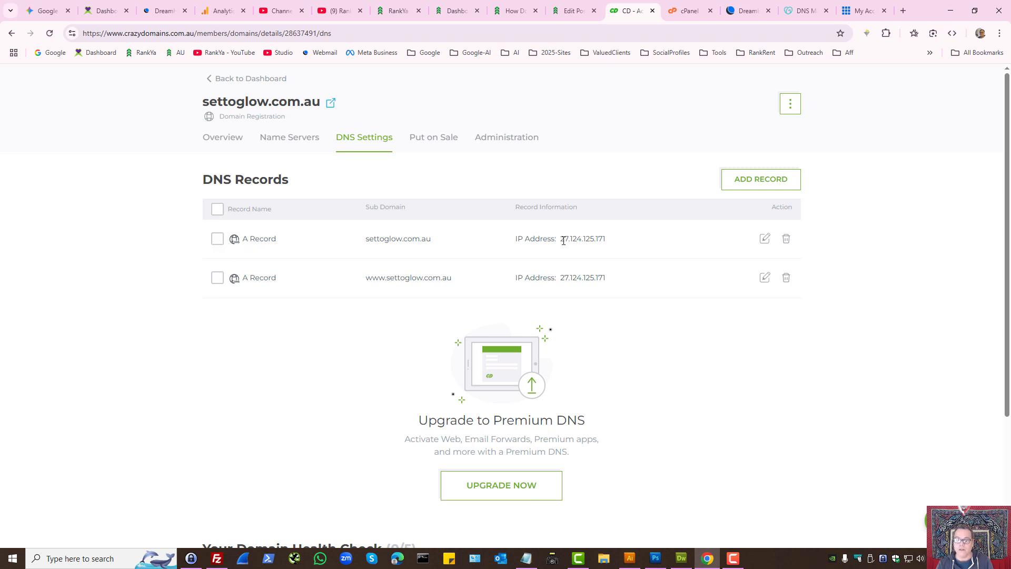
pyautogui.moveTo(563, 240); pyautogui.dragTo(606, 240)
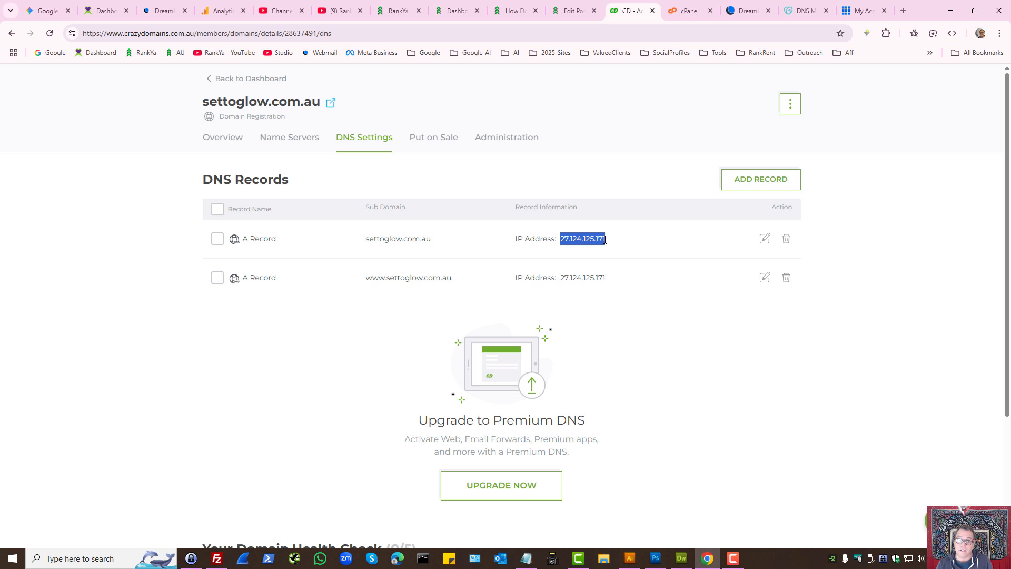
pyautogui.click(552, 278)
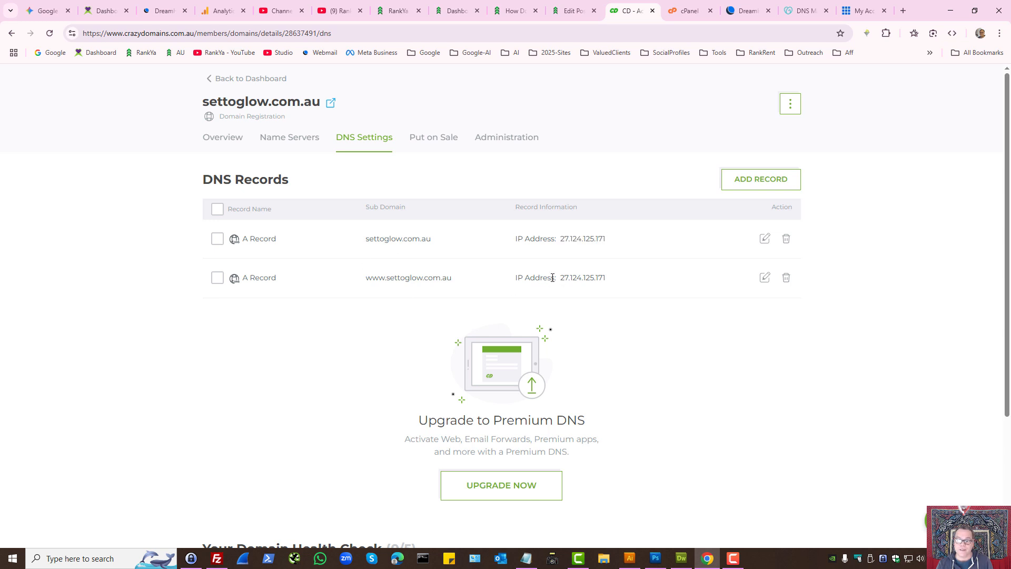
pyautogui.doubleClick(579, 277)
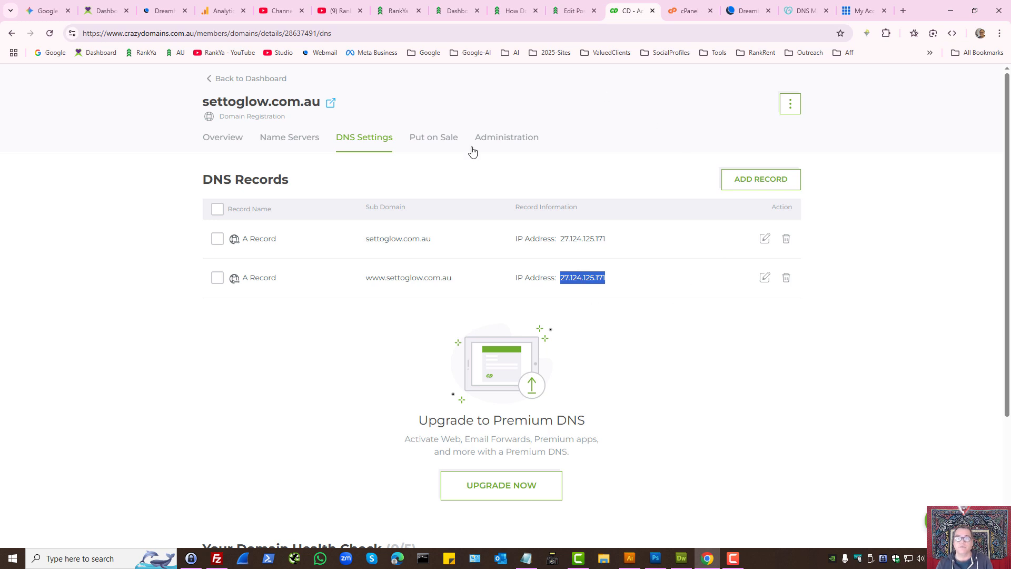
# Switch to cPanel and look through the hosting tools for earlylearningdelight.com.au
pyautogui.click(687, 10)
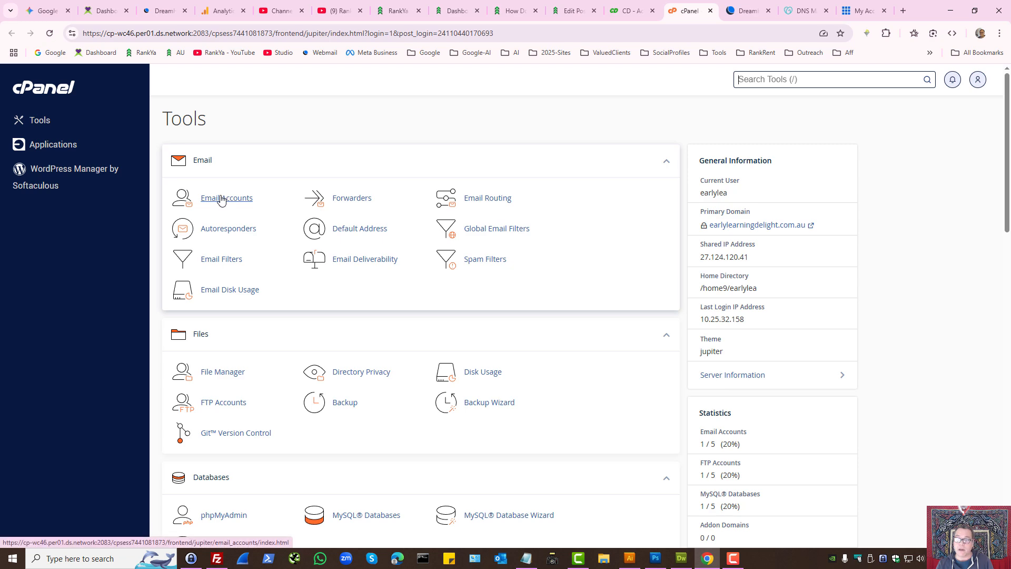
pyautogui.scroll(-15, 371, 330)
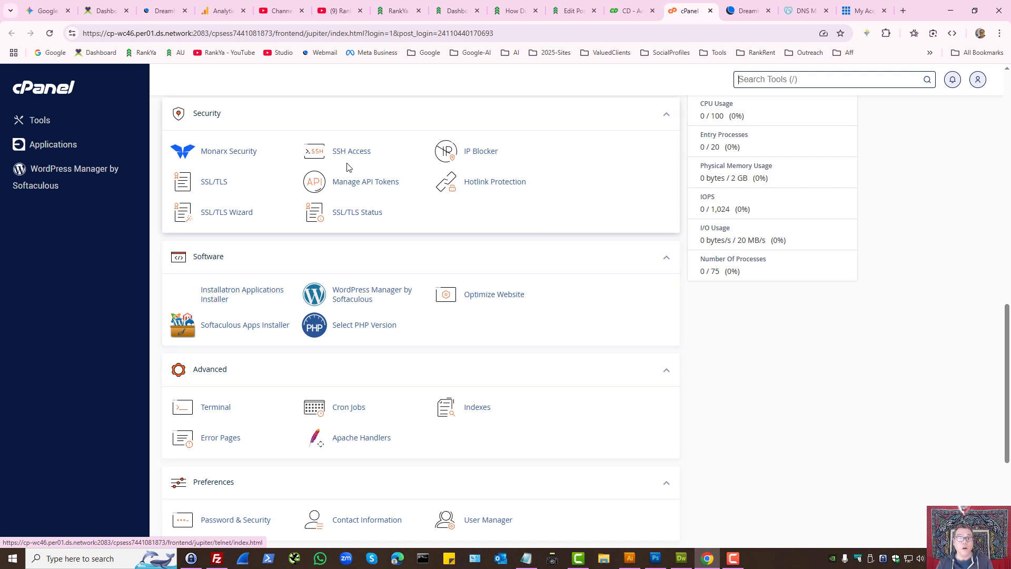
# View the RankYa website and YouTube channel, and return to settoglow.com.au's DNS settings in Crazy Domains
pyautogui.click(396, 8)
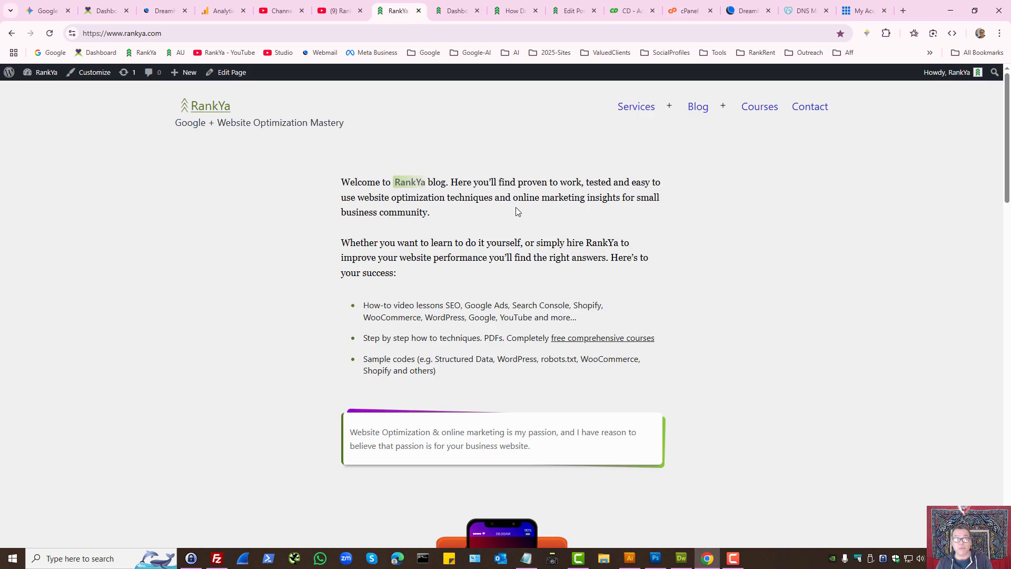
pyautogui.click(328, 3)
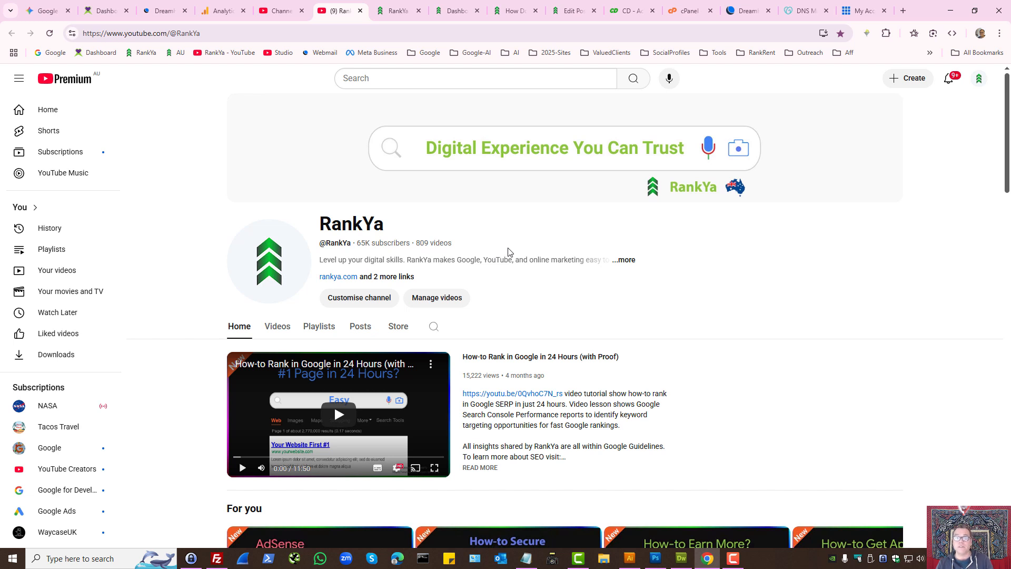
pyautogui.click(623, 5)
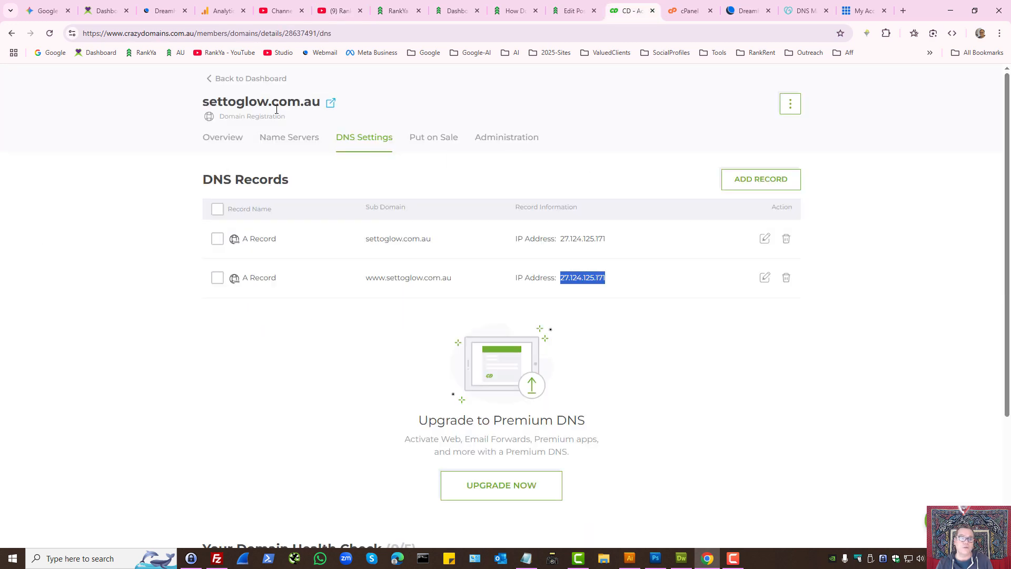